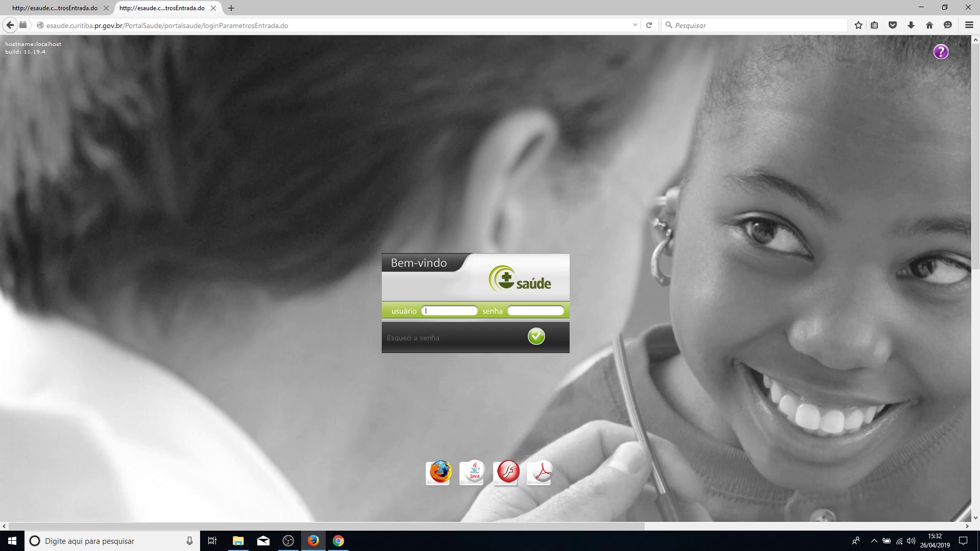
# Close the duplicate e-Saúde login tab so only one login page remains.
pyautogui.click(106, 8)
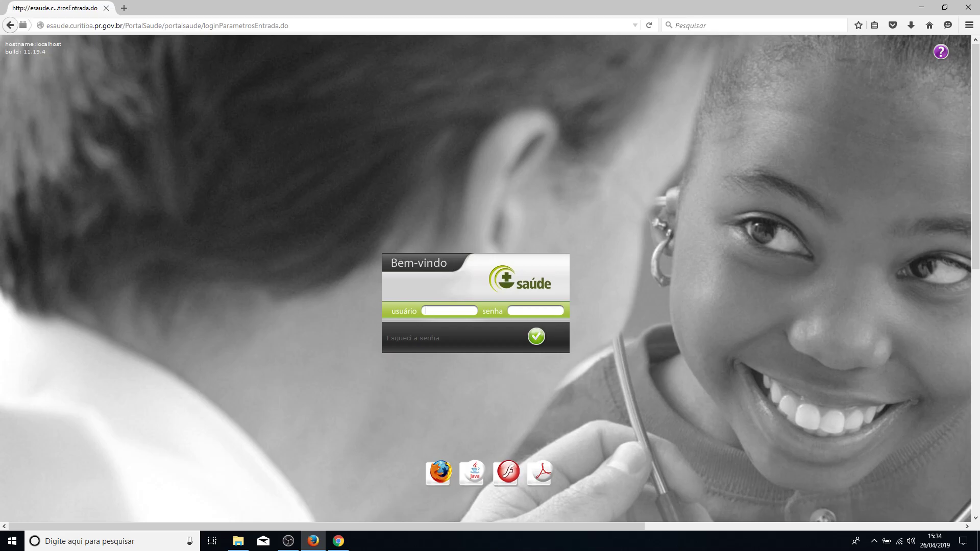
# Log in with the user's credentials and confirm SMS ARAUCARIA UPA 24 HORAS as MEDICO CLINICO.
pyautogui.press('Return')
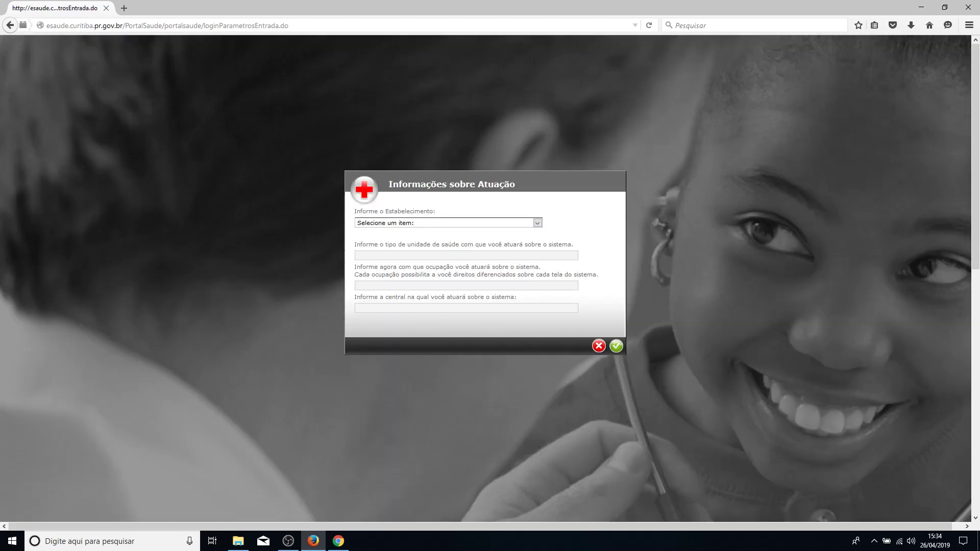
pyautogui.click(537, 223)
pyautogui.press('Down')
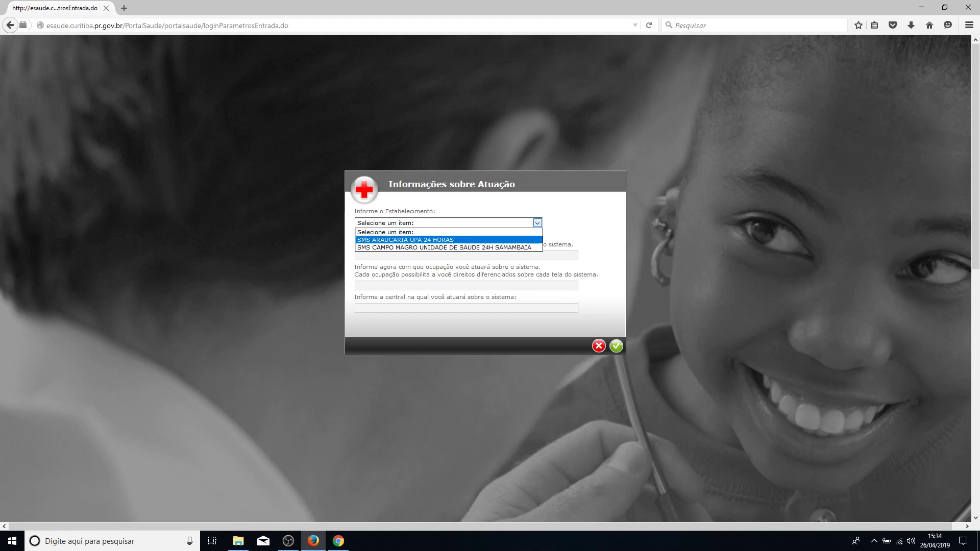
pyautogui.press('Return')
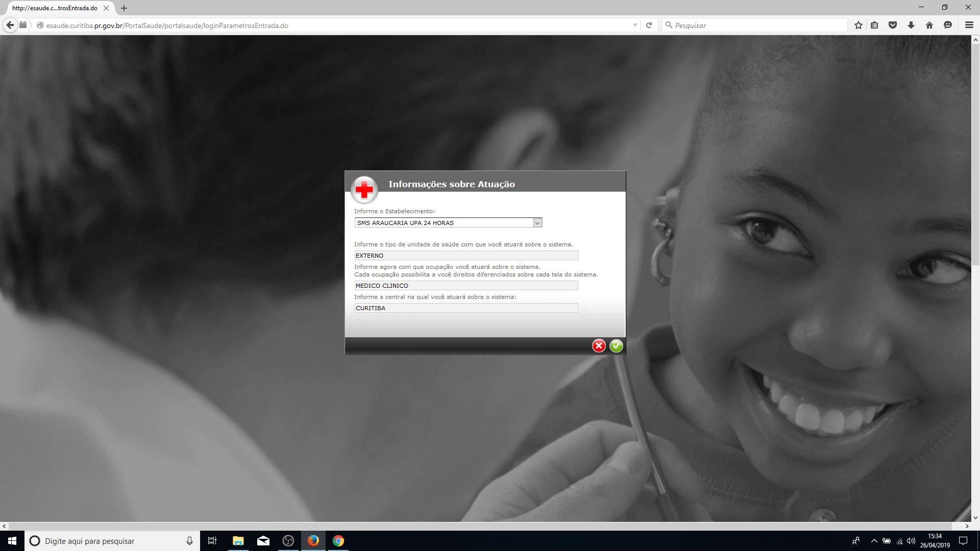
pyautogui.hotkey('alt', 'Down')
pyautogui.press('Down')
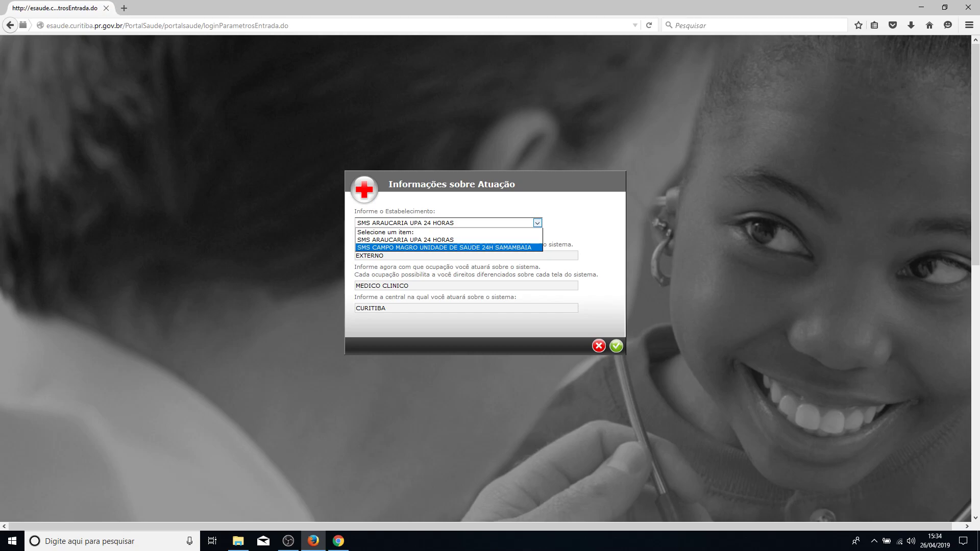
pyautogui.press('Up')
pyautogui.press('Up')
pyautogui.press('Escape')
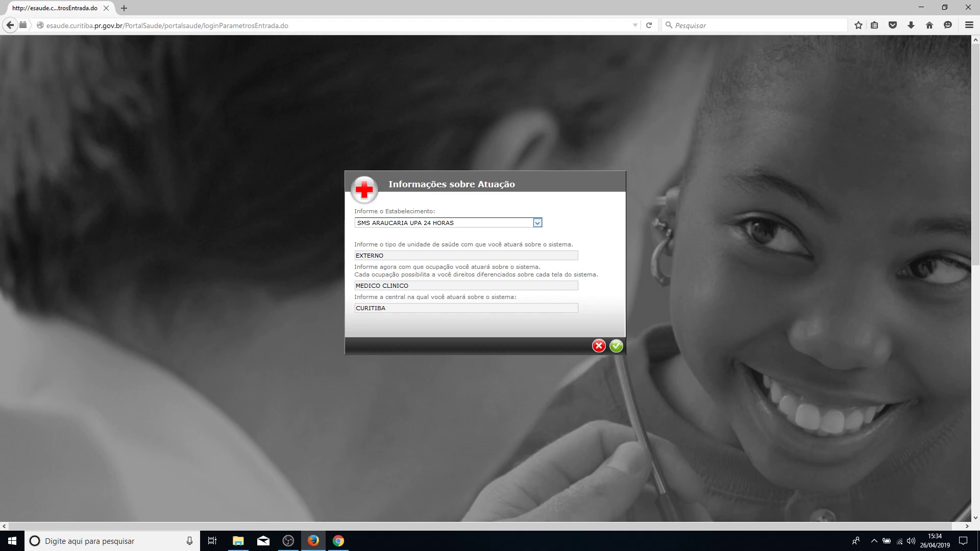
pyautogui.press('Return')
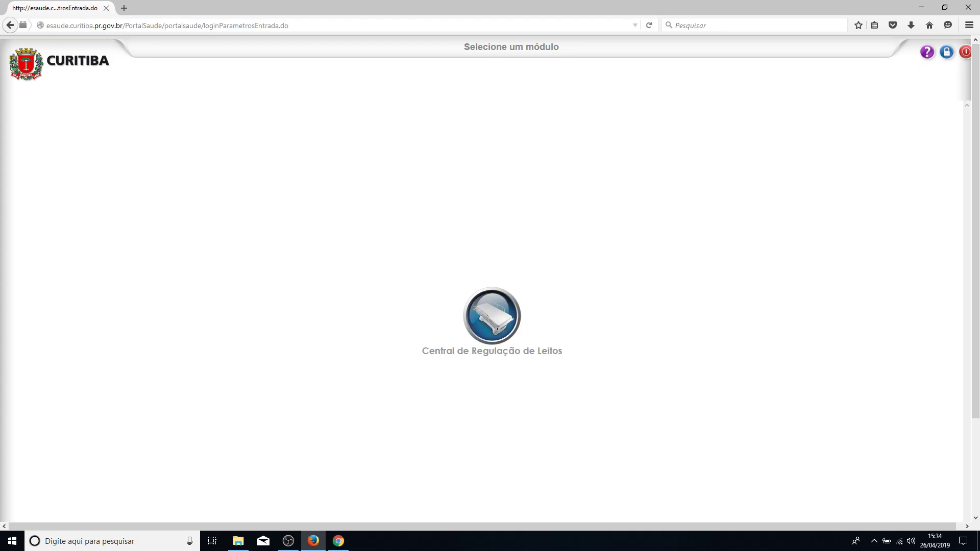
# Enter the Central de Regulação de Leitos module and start a new Solicitação de Internamento.
pyautogui.click(492, 315)
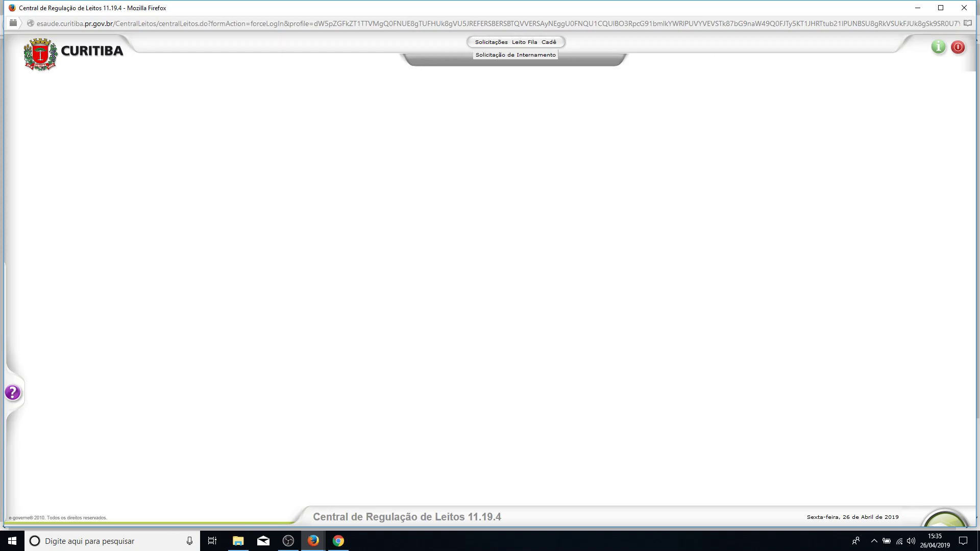
pyautogui.click(516, 55)
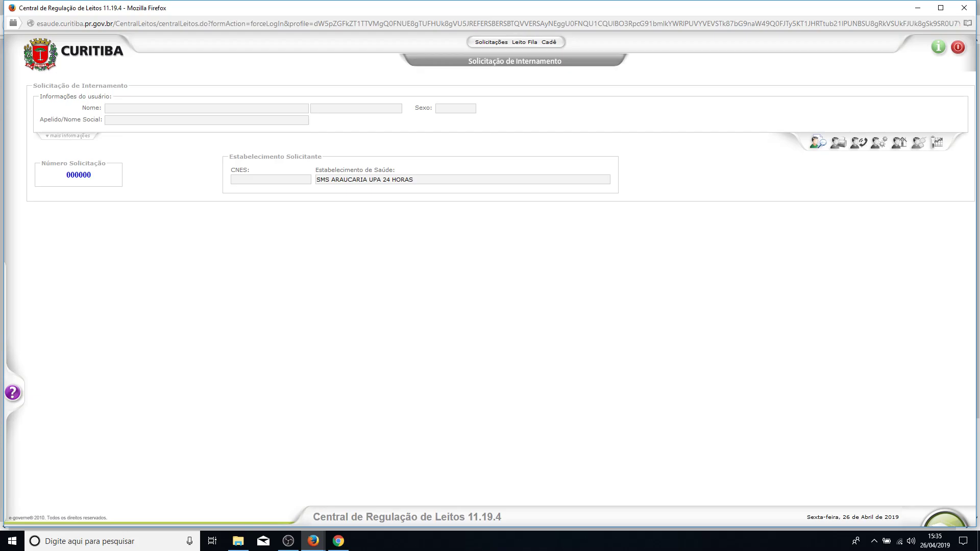
# Open Pesquisar usuário, check the document and system-code tabs, and return to Pesquisa avançada.
pyautogui.click(817, 142)
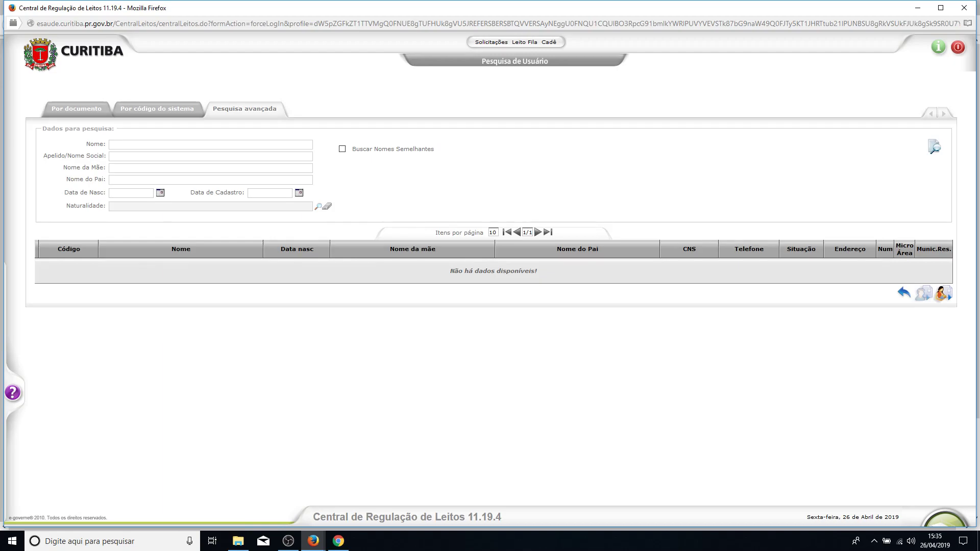
pyautogui.click(77, 109)
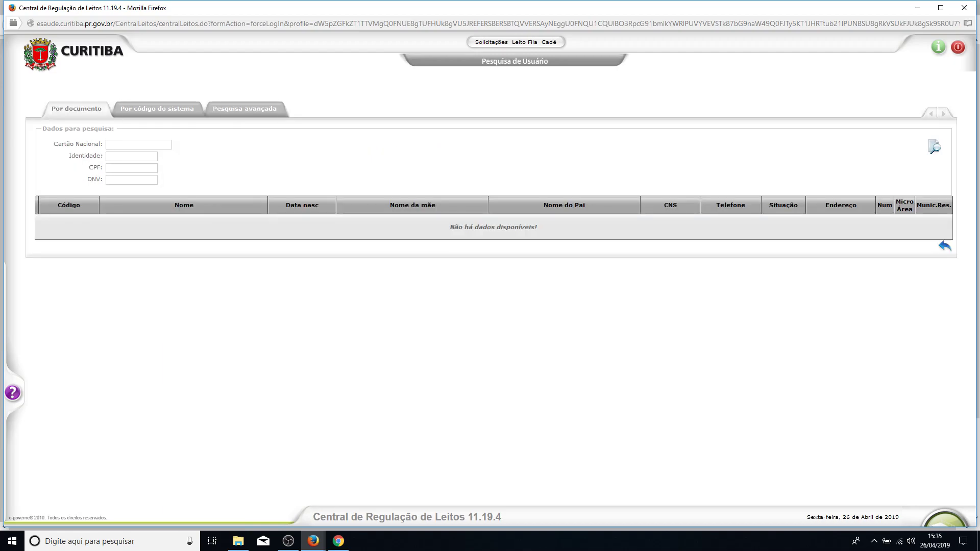
pyautogui.click(136, 109)
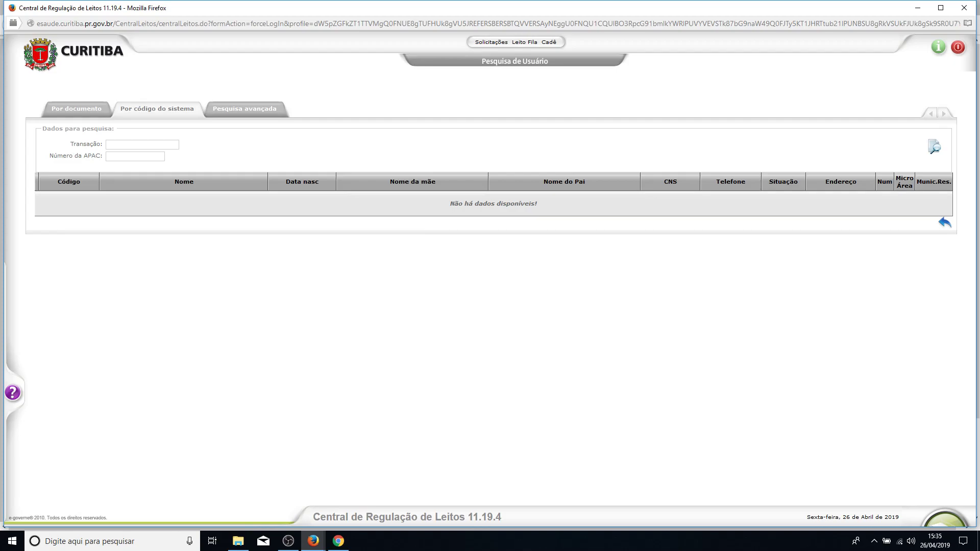
pyautogui.click(244, 109)
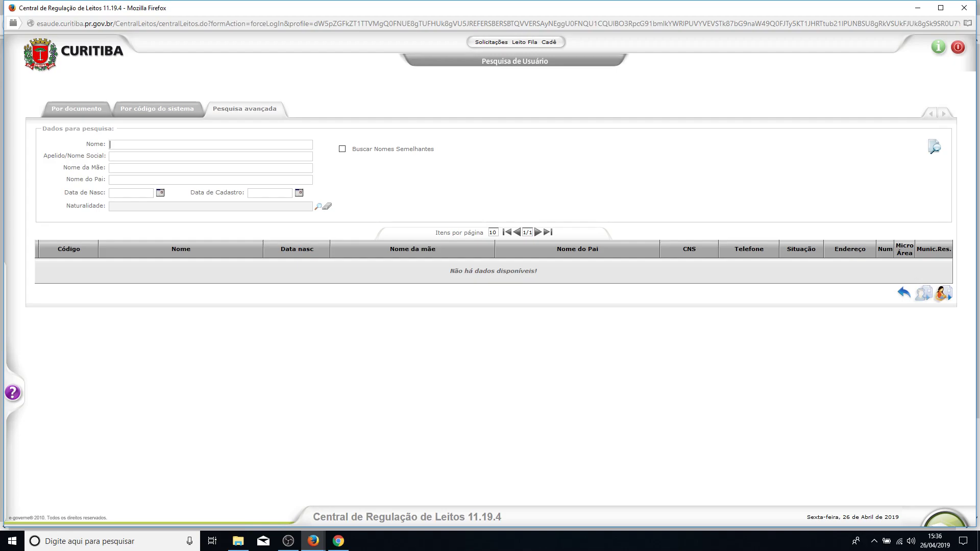
pyautogui.write('JOAO')
pyautogui.write(' DA SIL')
pyautogui.write('VA')
pyautogui.write(' SILVA SILVA')
pyautogui.write('06/06')
pyautogui.write('/196')
pyautogui.write('0')
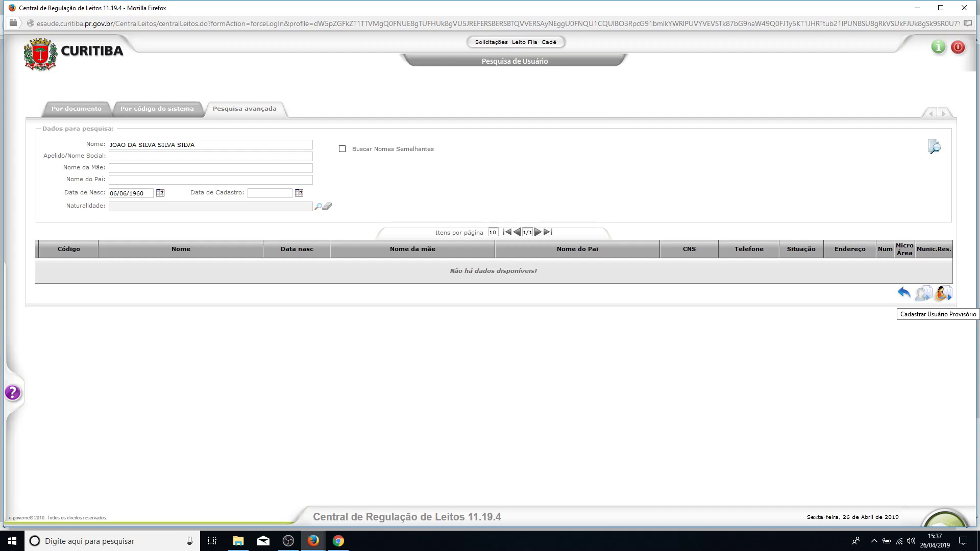
pyautogui.click(943, 294)
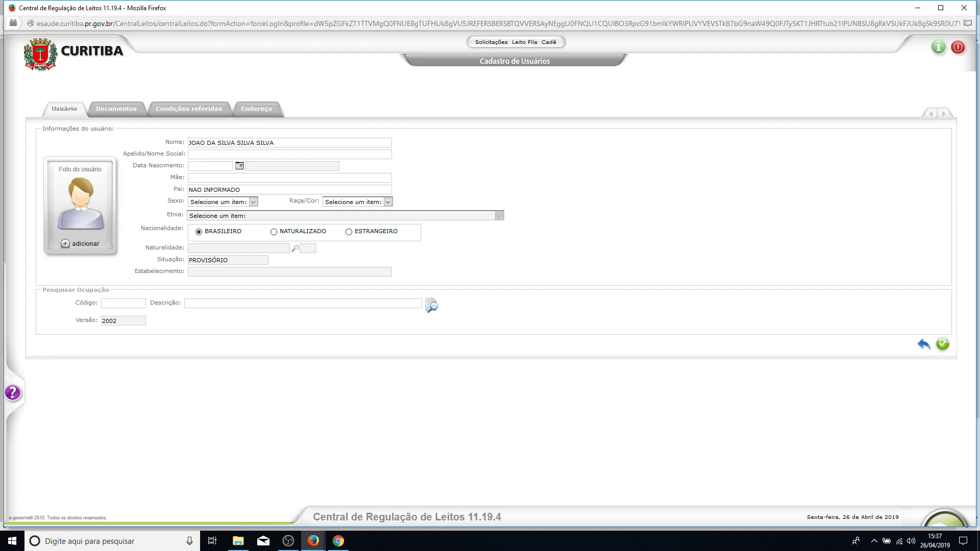
# Fill in birth date 06/06/1960 and the mother's full name.
pyautogui.write('06/06/1960')
pyautogui.click(219, 177)
pyautogui.write('MA')
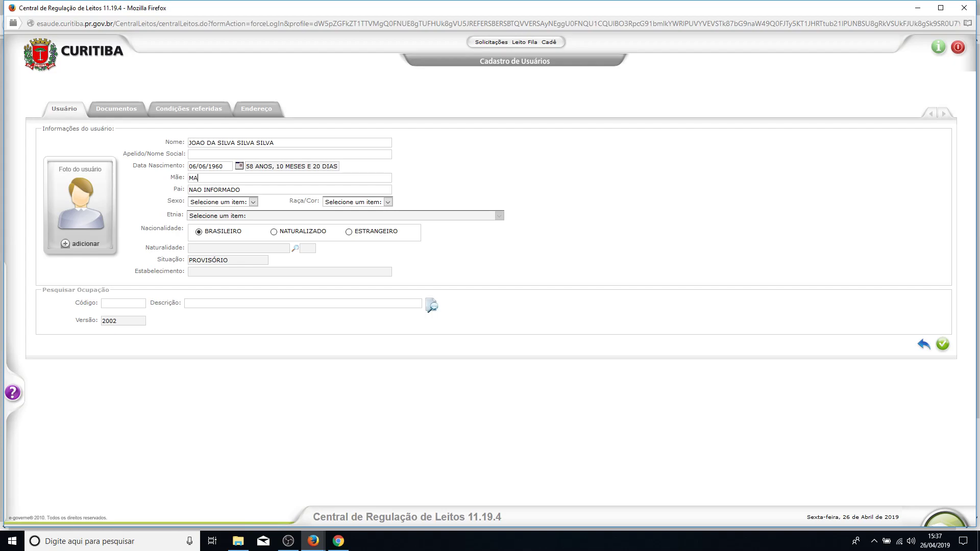
pyautogui.write('RIA DA SILVA SILVA SILVA')
# Set Sexo to Masculino and Raça/Cor to AMARELA.
pyautogui.click(253, 202)
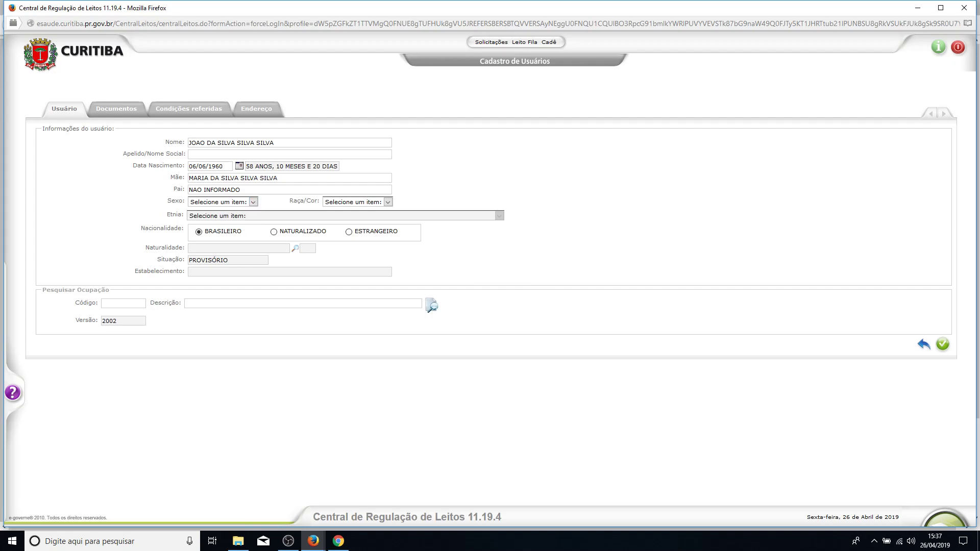
pyautogui.click(253, 202)
pyautogui.click(204, 219)
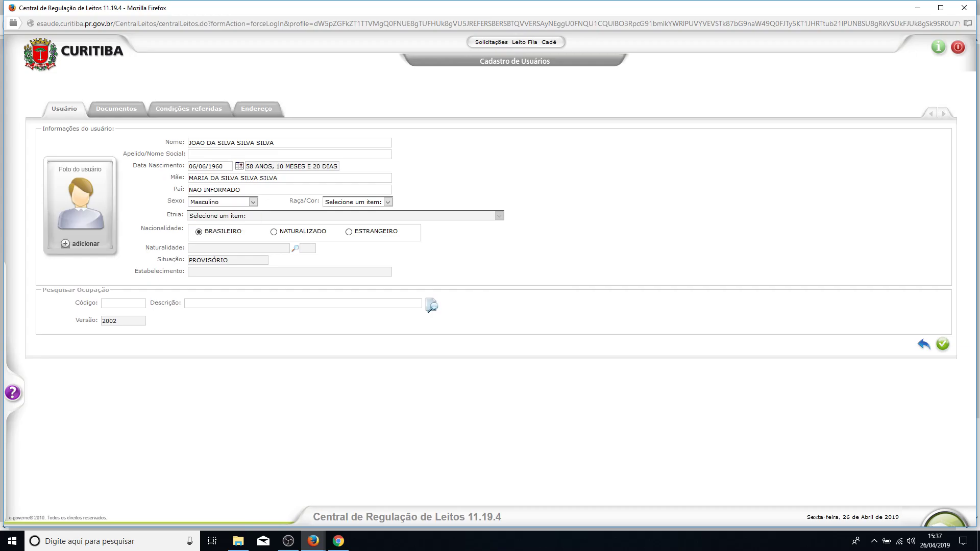
pyautogui.click(387, 202)
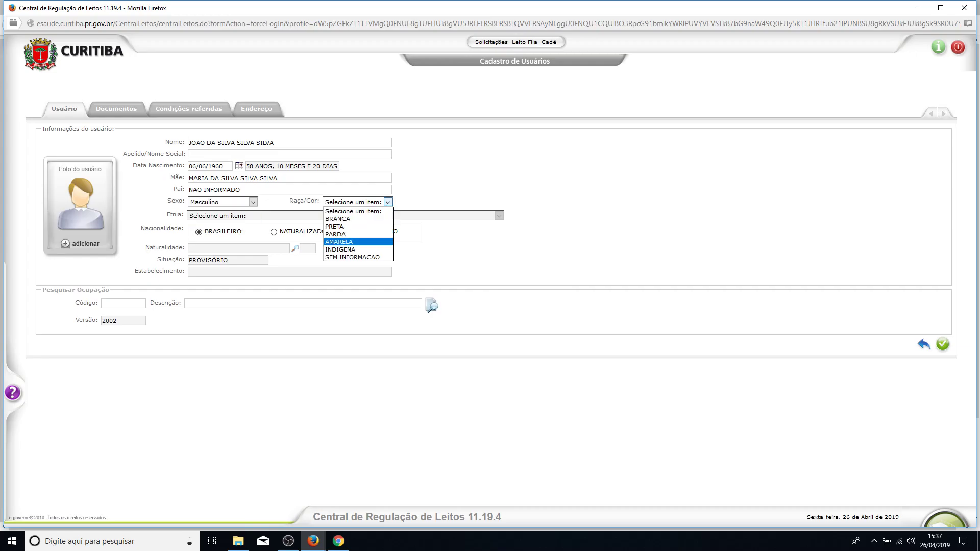
pyautogui.click(339, 242)
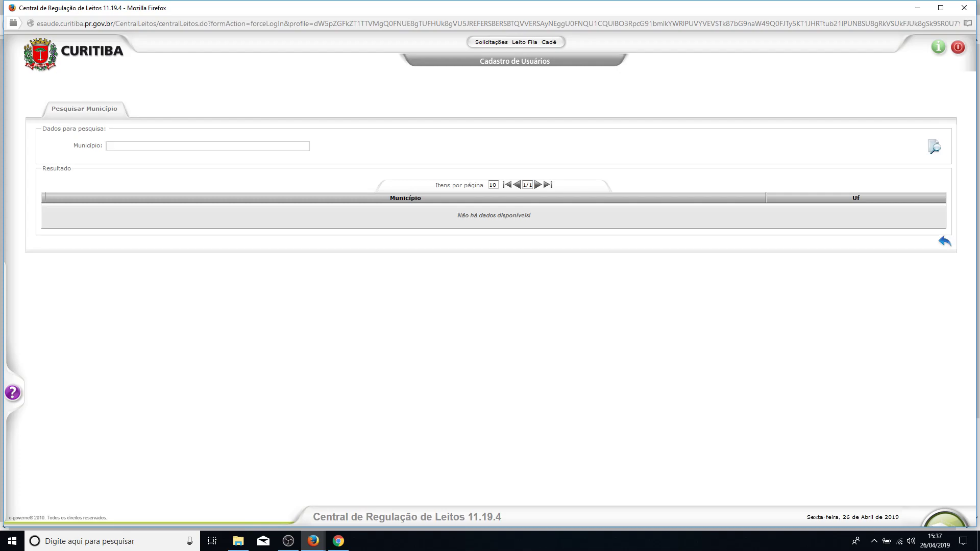
# Search the town ARAUCARIA and pick ARAUCARIA, PR as Naturalidade.
pyautogui.write('AS')
pyautogui.write('RAUCÁRI')
pyautogui.write('A')
pyautogui.press('Delete')
pyautogui.write('A')
pyautogui.press('Return')
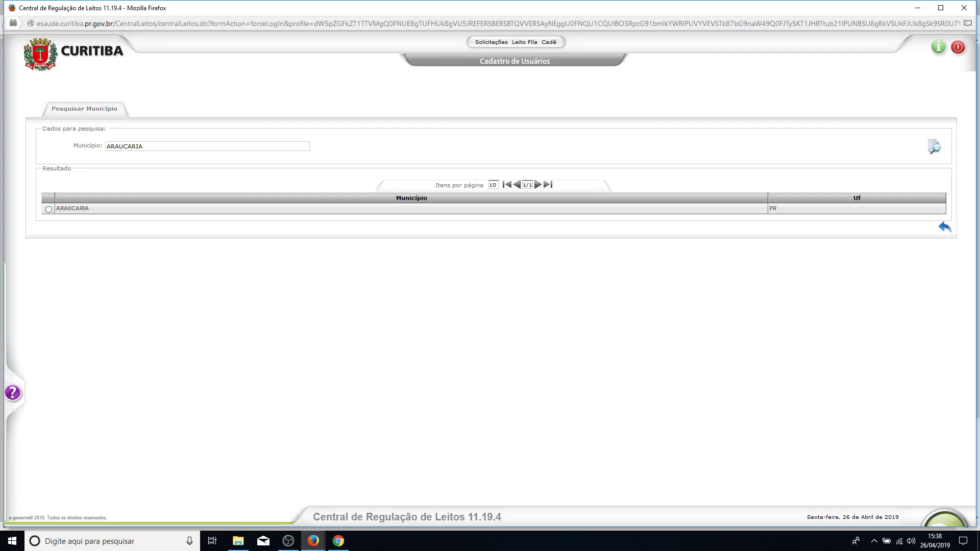
pyautogui.click(49, 209)
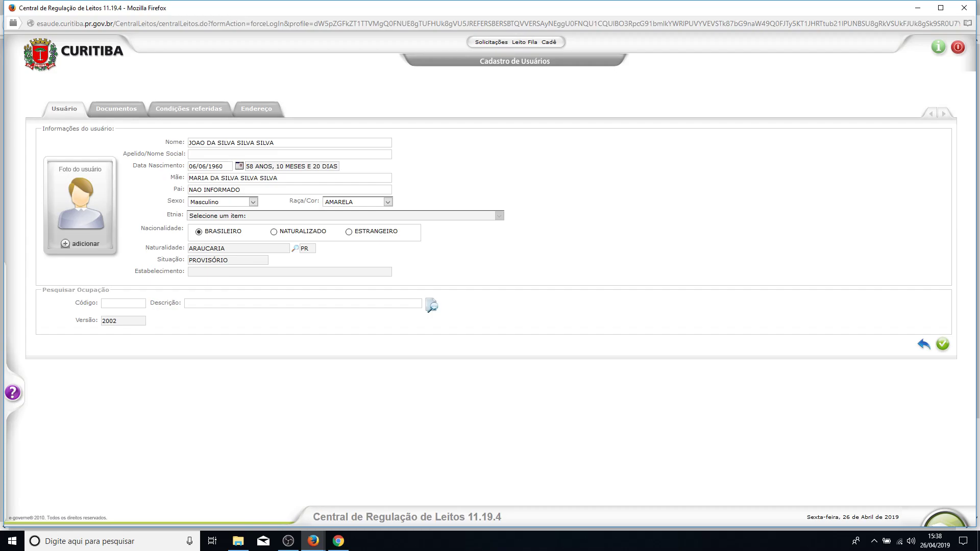
# Step through the Documentos and Condições referidas tabs to the Endereço section.
pyautogui.click(117, 109)
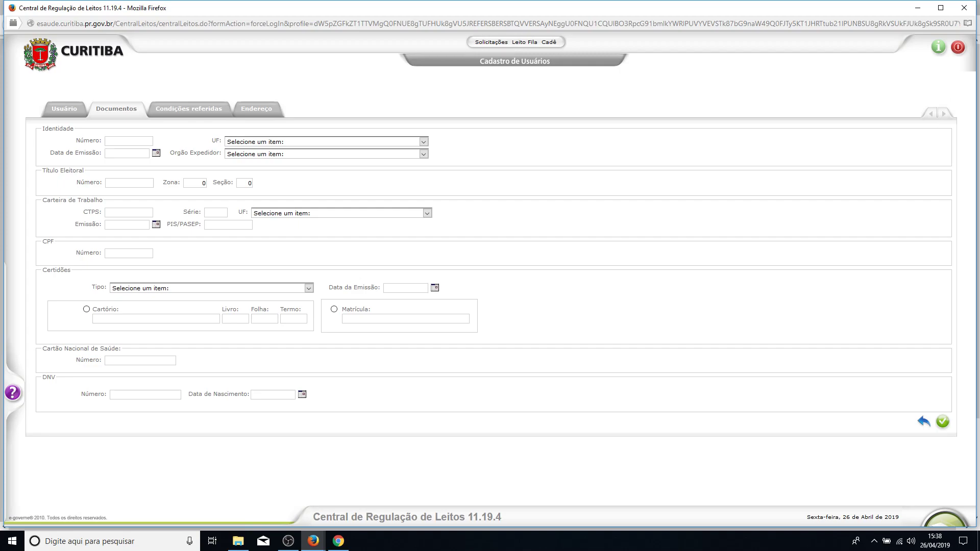
pyautogui.click(189, 109)
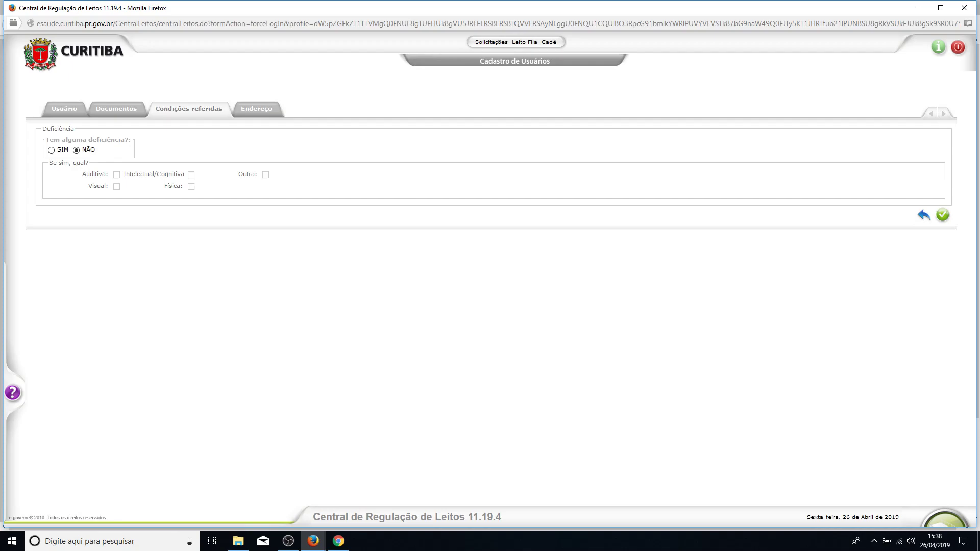
pyautogui.click(256, 109)
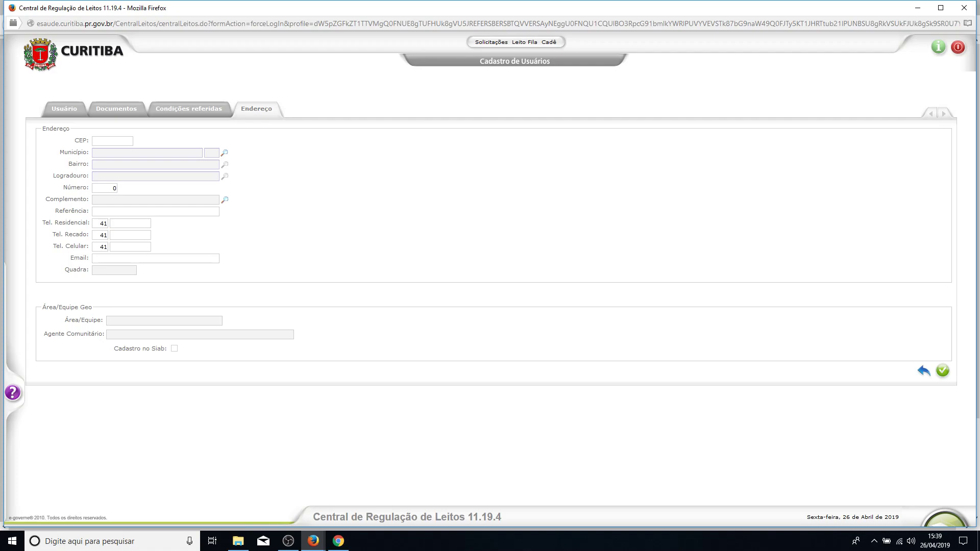
# Set address Município to ARAUCARIA, start the Logradouro search, and bring up the 'upa araucaria' Google results.
pyautogui.click(225, 153)
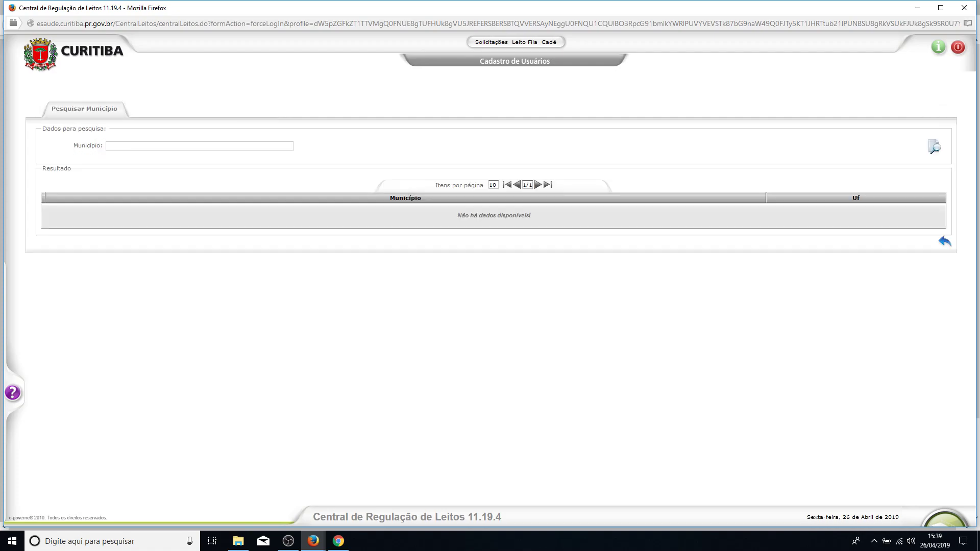
pyautogui.write('ARAUCARIA')
pyautogui.press('Return')
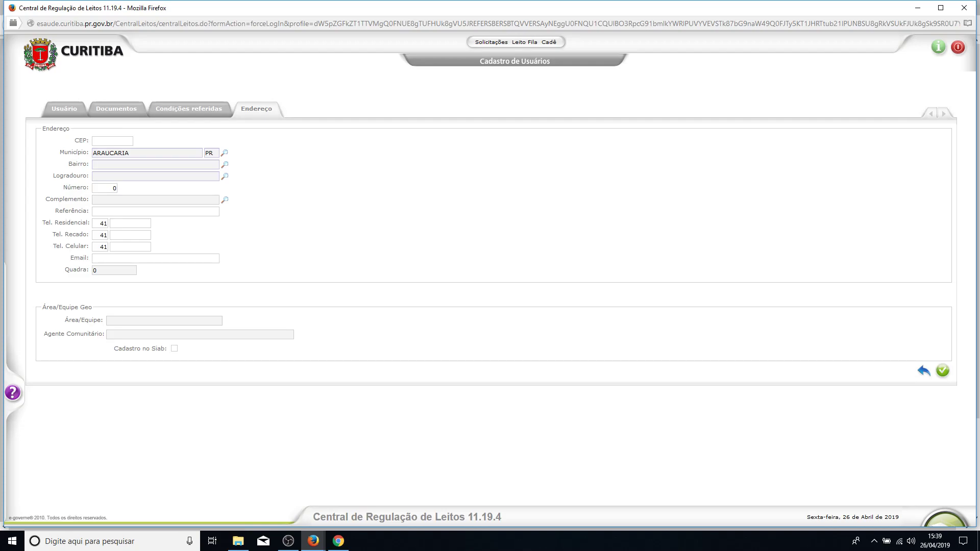
pyautogui.click(225, 177)
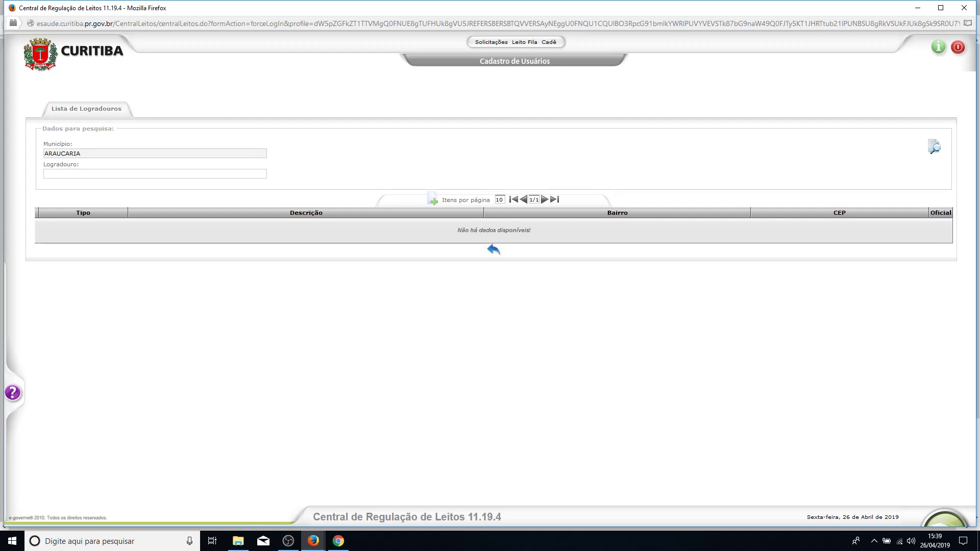
pyautogui.click(339, 541)
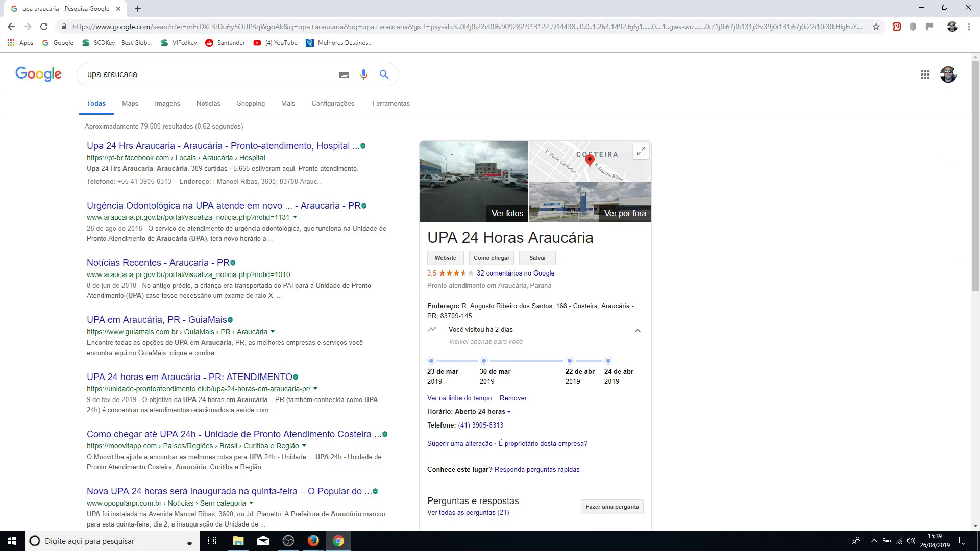
# Copy AUGUSTO RIBEIRO DOS SANTOS from the UPA's Google address into the Logradouro search.
pyautogui.moveTo(470, 305); pyautogui.dragTo(553, 306)
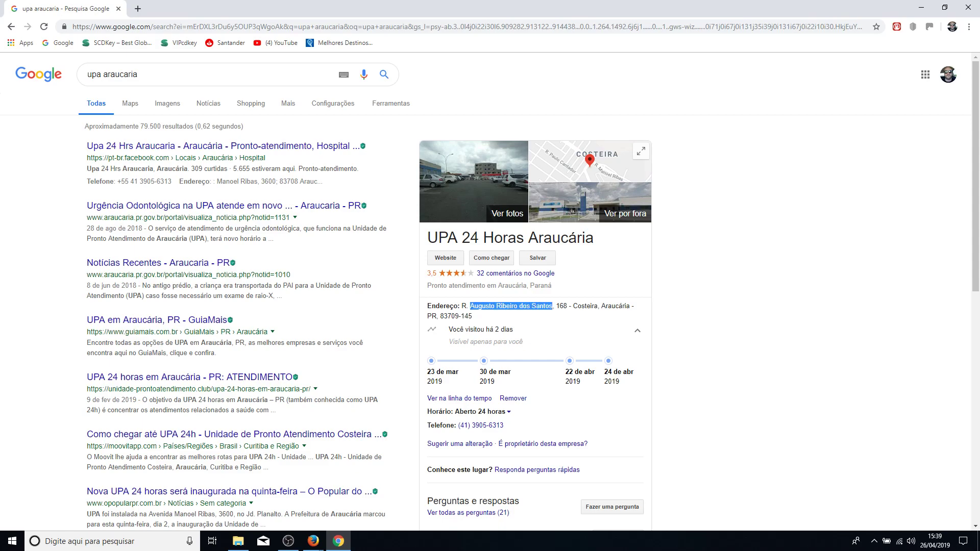
pyautogui.moveTo(313, 541)
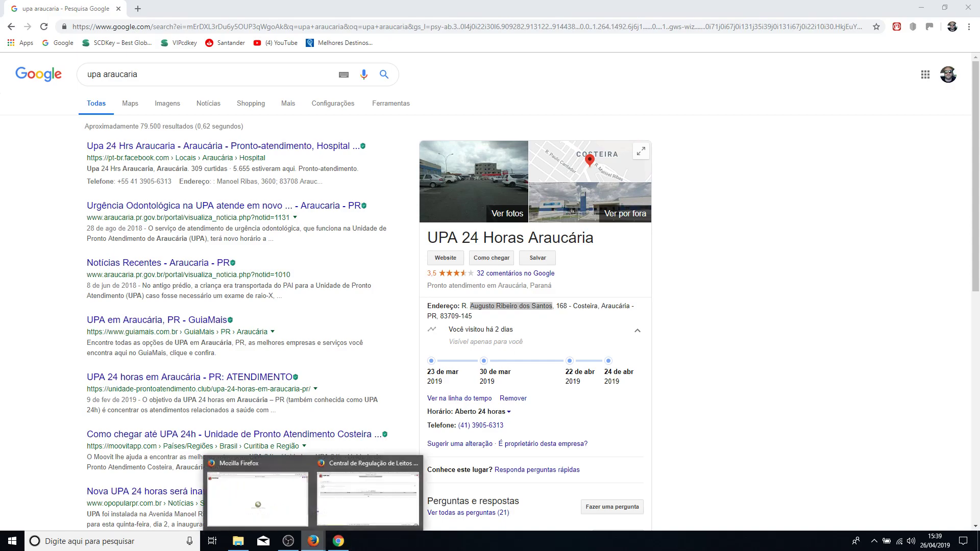
pyautogui.click(365, 490)
pyautogui.write('AUGUSTO RIBEIRO DOS SANTOS')
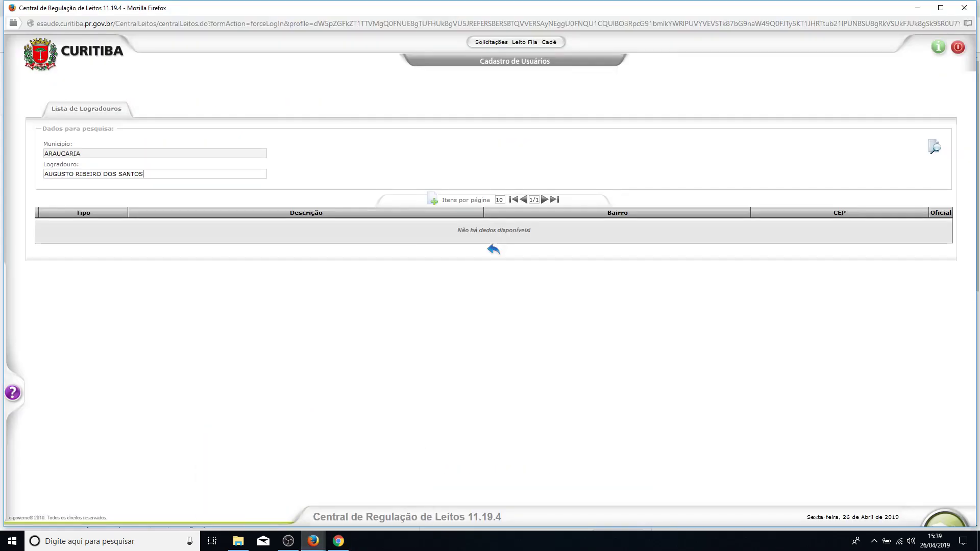
pyautogui.press('Return')
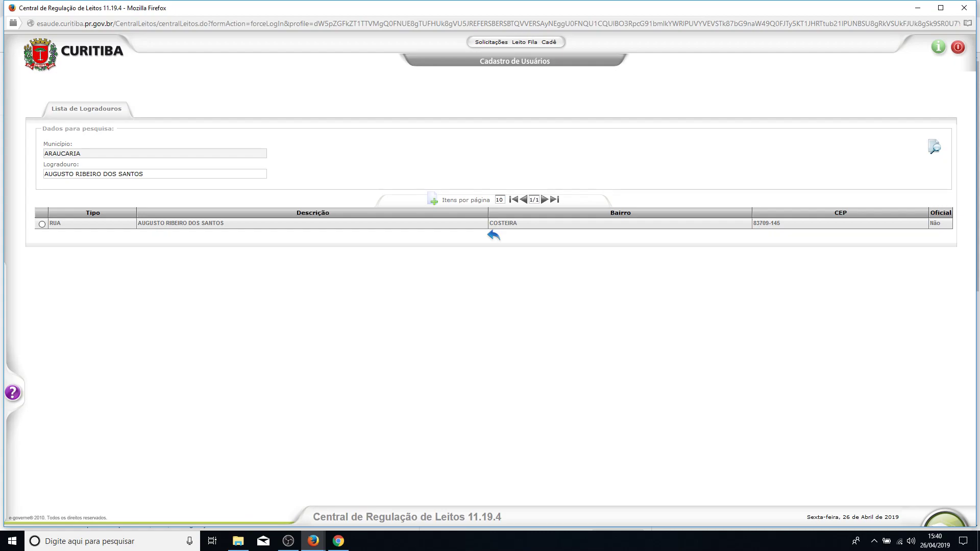
pyautogui.click(41, 224)
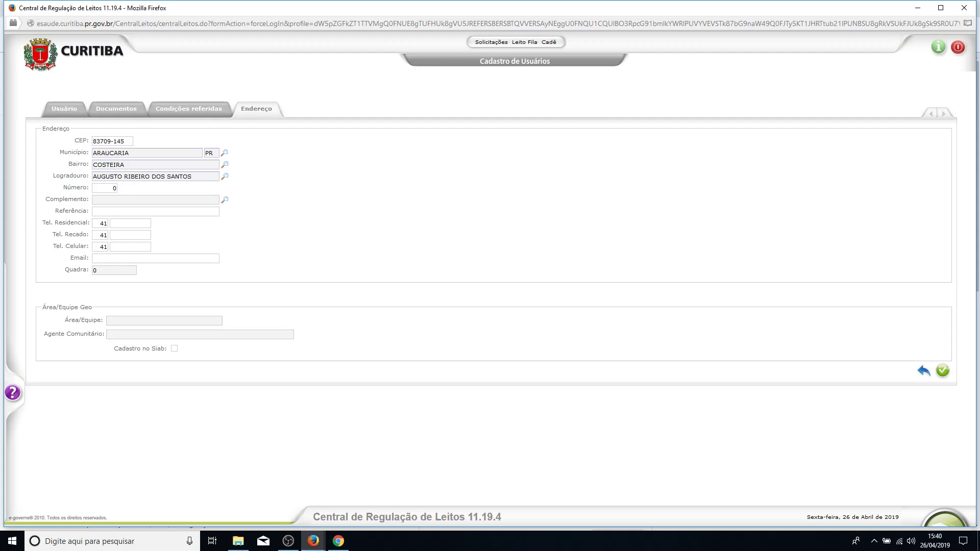
pyautogui.doubleClick(114, 188)
pyautogui.write('168')
pyautogui.click(111, 236)
pyautogui.write('123456789')
# Save the address and justify: 'paciente deu entrada na unidade trazido pelo samu sem documentação'.
pyautogui.click(943, 370)
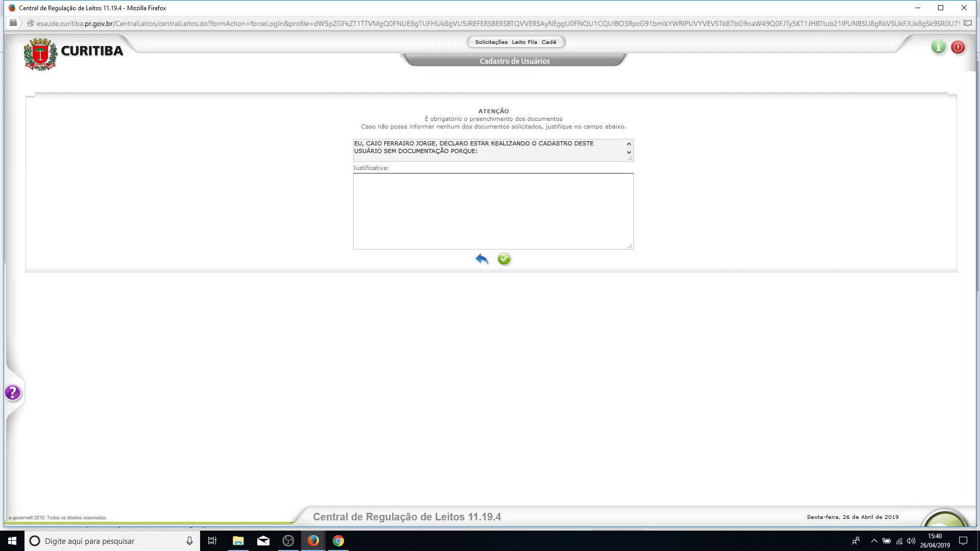
pyautogui.write('paciente deu entrada na unidade trazido pelo samu ')
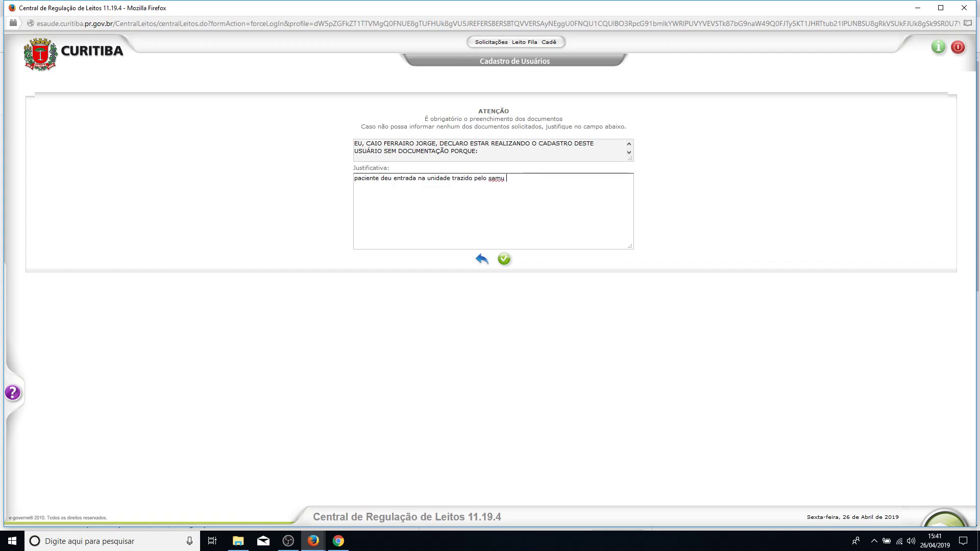
pyautogui.write('sem documentação')
# Confirm the missing-documents justification to reach the Solicitação de Internamento form.
pyautogui.click(503, 259)
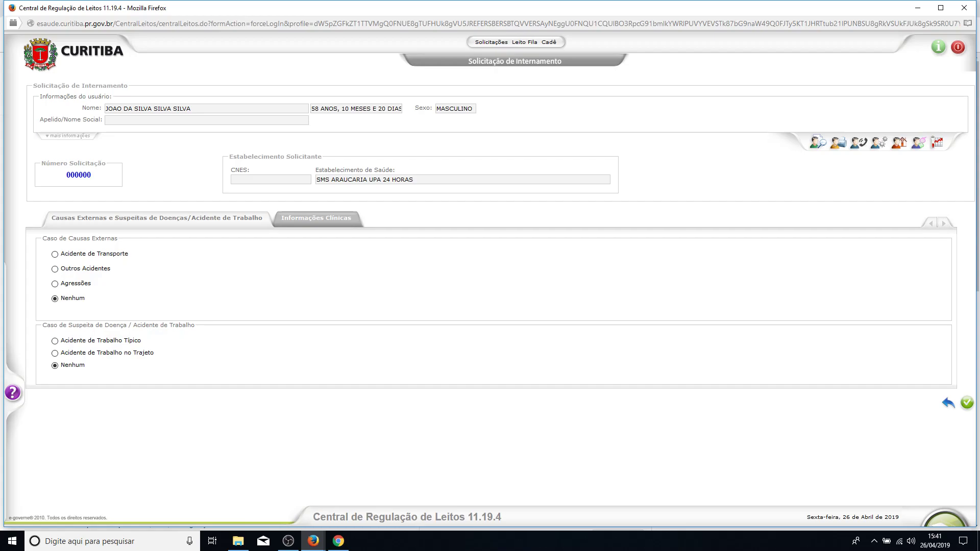
# Record BP 120/80, pulse 80, 36,6 °C, resp. rate 24, weight 100 kg, height 1,60 m.
pyautogui.click(315, 218)
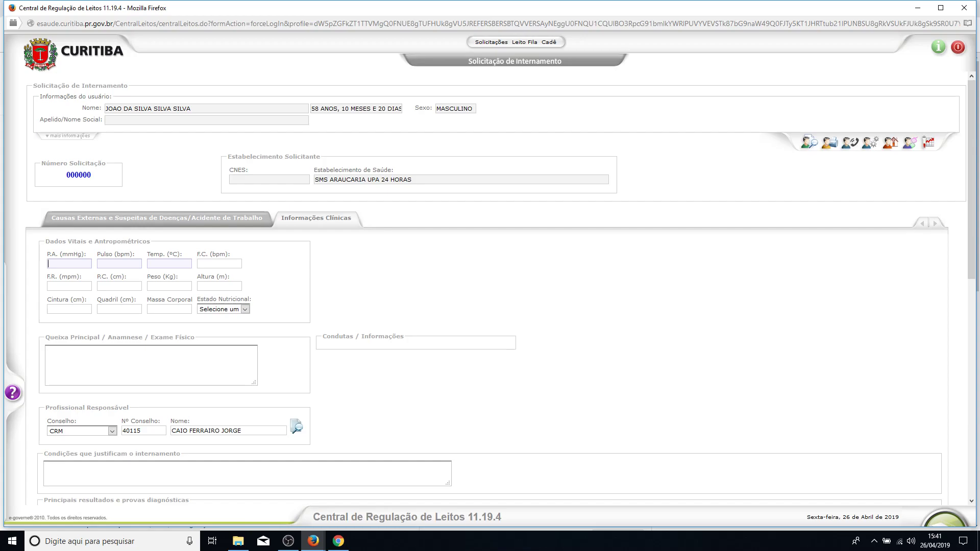
pyautogui.write('120/8080')
pyautogui.press('Tab')
pyautogui.write('38020')
pyautogui.hotkey('ctrl', 'a')
pyautogui.write('24')
pyautogui.press('Tab')
pyautogui.press('Tab')
pyautogui.write('100,0')
pyautogui.write('1,60')
pyautogui.click(151, 365)
pyautogui.scroll(-4, 151, 365)
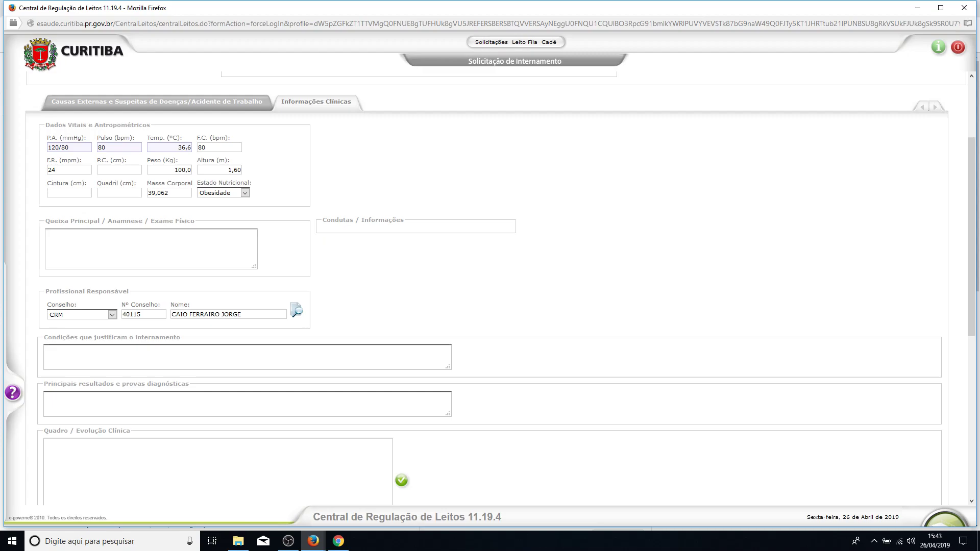
# Write the capitalized main complaint: SAMU arrival, general decline, myasthenia, low socioeconomic status, regular, dyspneic, febrile.
pyautogui.write('iente')
pyautogui.press('capslock')
pyautogui.press('BackSpace')
pyautogui.press('BackSpace')
pyautogui.press('BackSpace')
pyautogui.press('BackSpace')
pyautogui.press('BackSpace')
pyautogui.press('BackSpace')
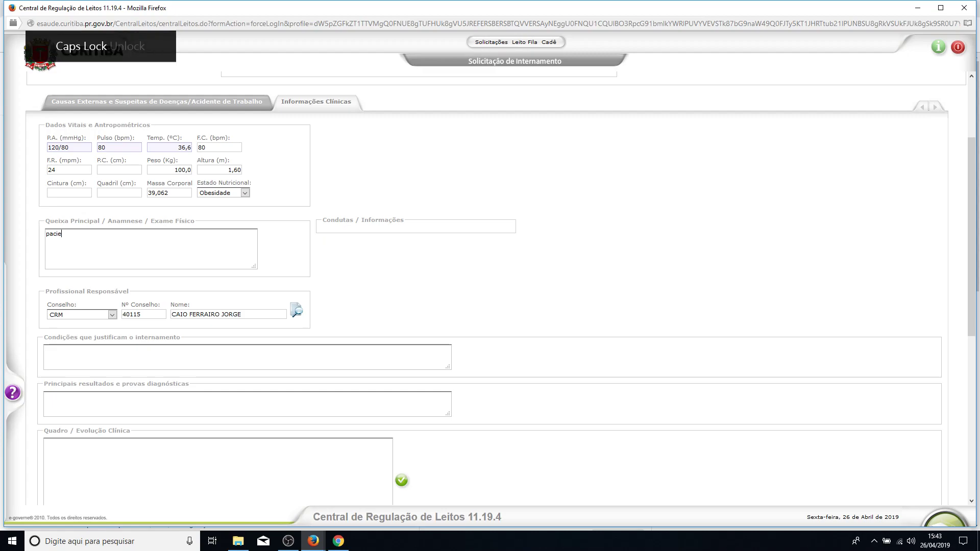
pyautogui.write('PACIENTE DEU ENTRADA')
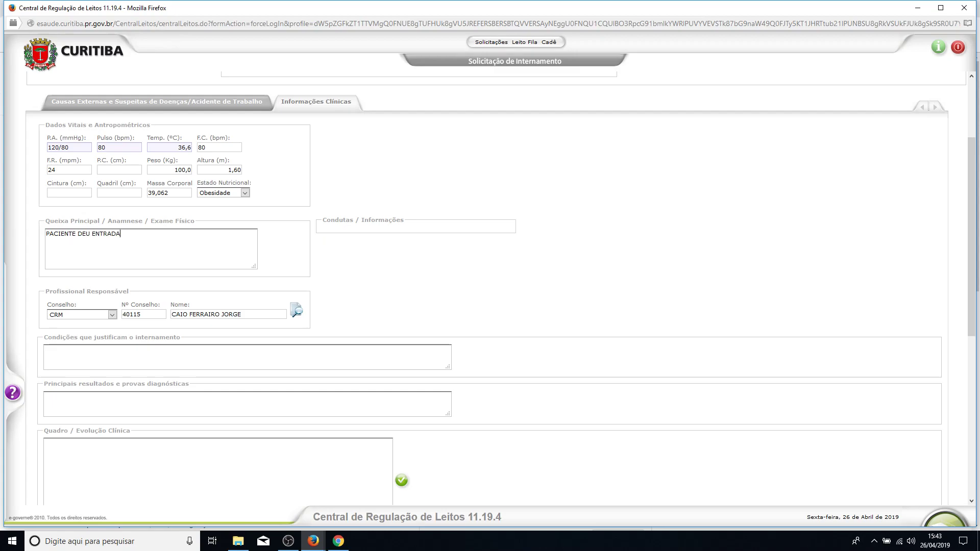
pyautogui.write(' NA UNIDADE, TRAZIDO PELO SAMU, COM QUEDA DO ESTADO GERAL,')
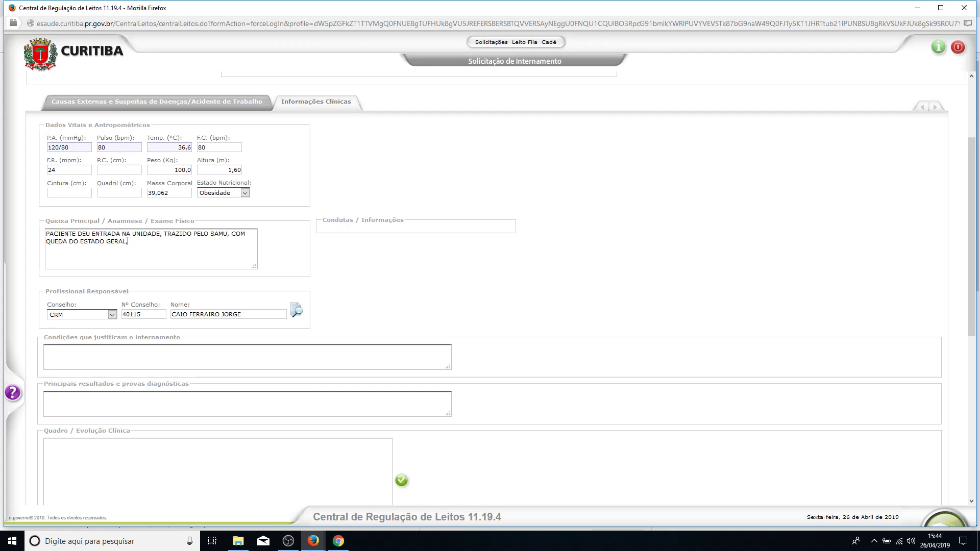
pyautogui.write(' MIASTENIA')
pyautogui.write(', CONFUS')
pyautogui.write('ÃO')
pyautogui.write(' MENTAL')
pyautogui.write(' E FEBRE')
pyautogui.write('. PACIENTE E')
pyautogui.write('NCONTRADO')
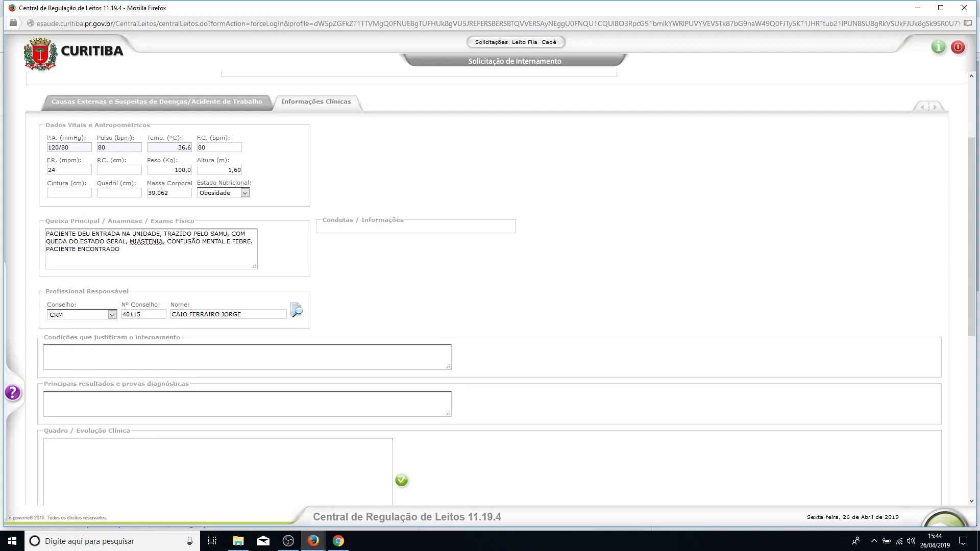
pyautogui.write(' CAIDO NA RUA, COM SINAIS DE ETILISMO')
pyautogui.write('E BAIXA CO')
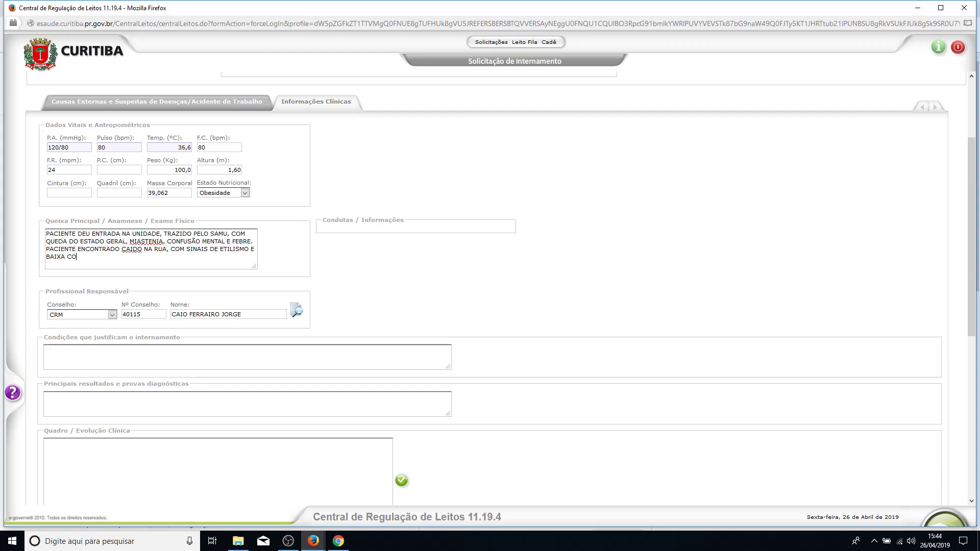
pyautogui.write('NDIÇÃO SOCIOECONOMICA. E')
pyautogui.write('NCONTRA-SE EM')
pyautogui.write('RE')
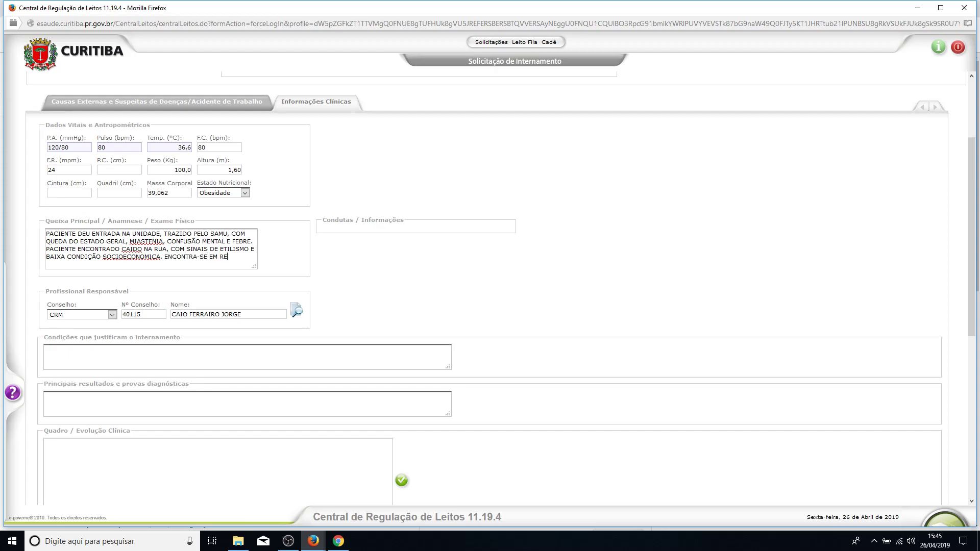
pyautogui.write('G. DISPNEICO.')
pyautogui.write('FEBRIL')
# Change the temperature to 38,0 °C and add 'ACIANÓTICO, ANICTÉRICO' to the complaint notes.
pyautogui.doubleClick(184, 147)
pyautogui.write('3')
pyautogui.write(' ACI')
pyautogui.write('ANÓTICO., ')
pyautogui.write('ANIC')
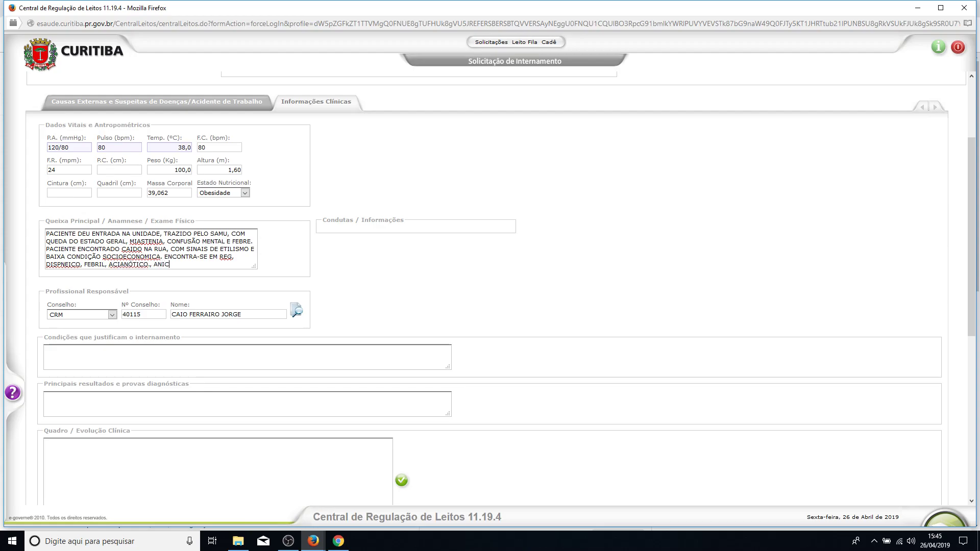
pyautogui.write('TÉRIOC')
pyautogui.press('BackSpace')
pyautogui.press('BackSpace')
# Add exam findings: basal crackles, soft painless abdomen, no edema, Glasgow 14, isochoric pupils, no meningeal signs.
pyautogui.write('CO.,')
pyautogui.write(' ANICTÉRICO, CONFUSO')
pyautogui.write(' E PROSTRADO')
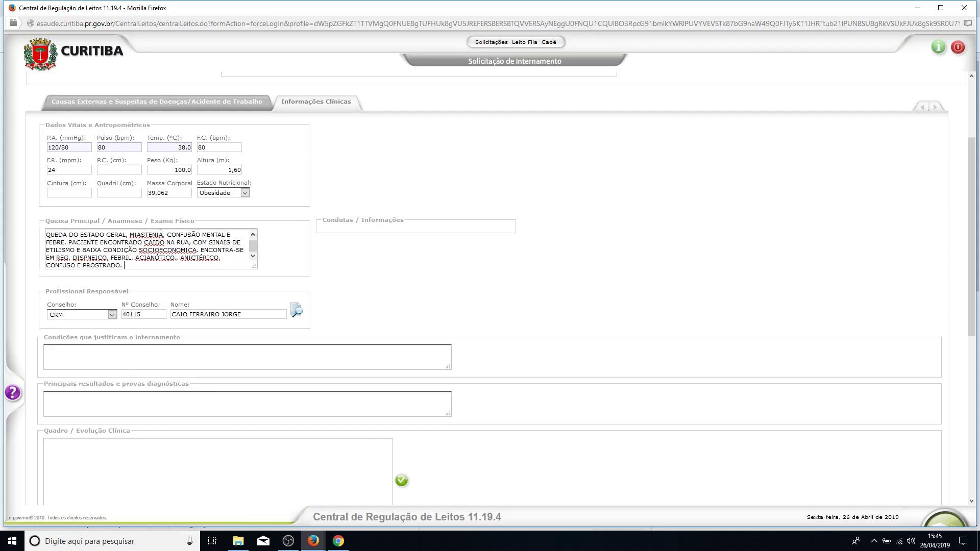
pyautogui.write('. BR NF 2T S/S. MV + BILATERALMENTE DIMINUIDO C')
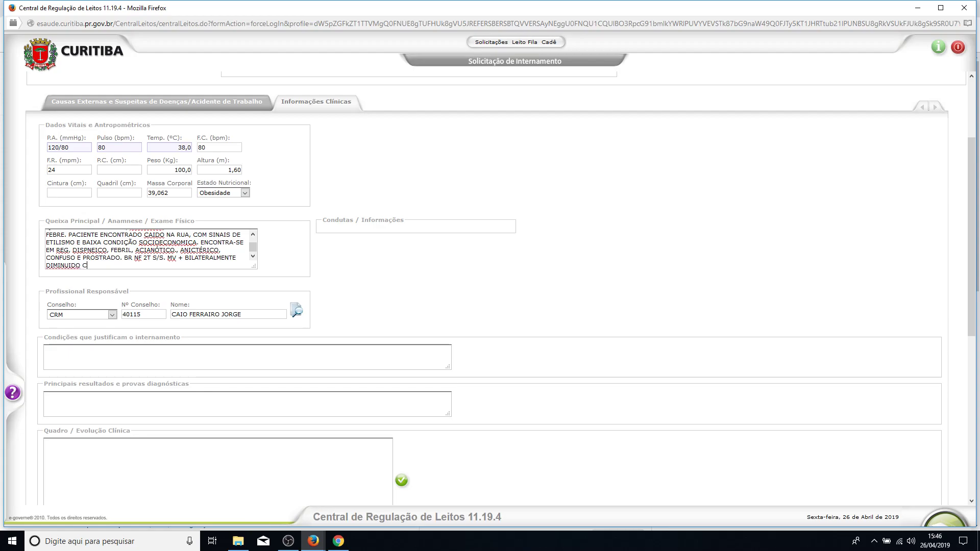
pyautogui.write('OM ESTERTPORES DE')
pyautogui.write(' ABSE.')
pyautogui.press('BackSpace')
pyautogui.press('BackSpace')
pyautogui.press('BackSpace')
pyautogui.press('BackSpace')
pyautogui.press('BackSpace')
pyautogui.write('BASE. ABD FLÁCIDO, ')
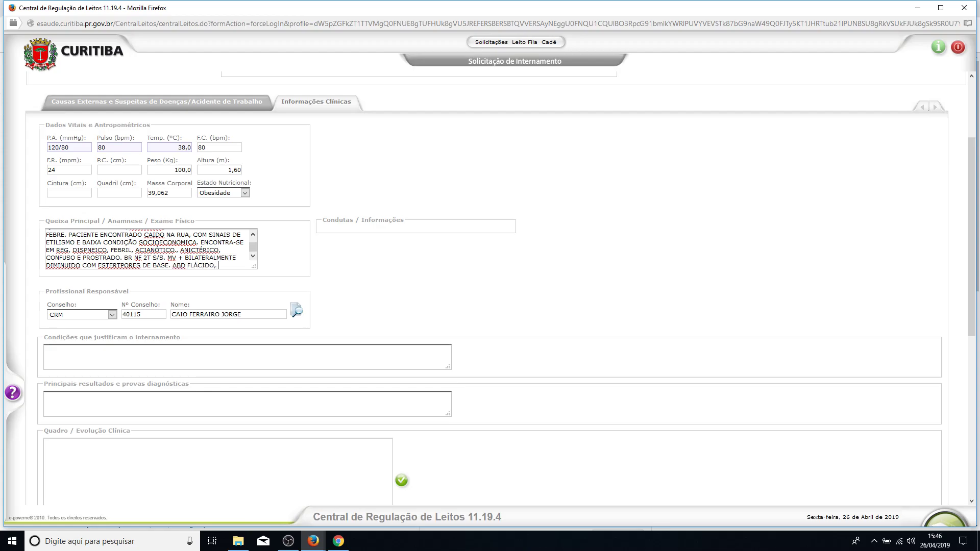
pyautogui.write('INDOLOR, R')
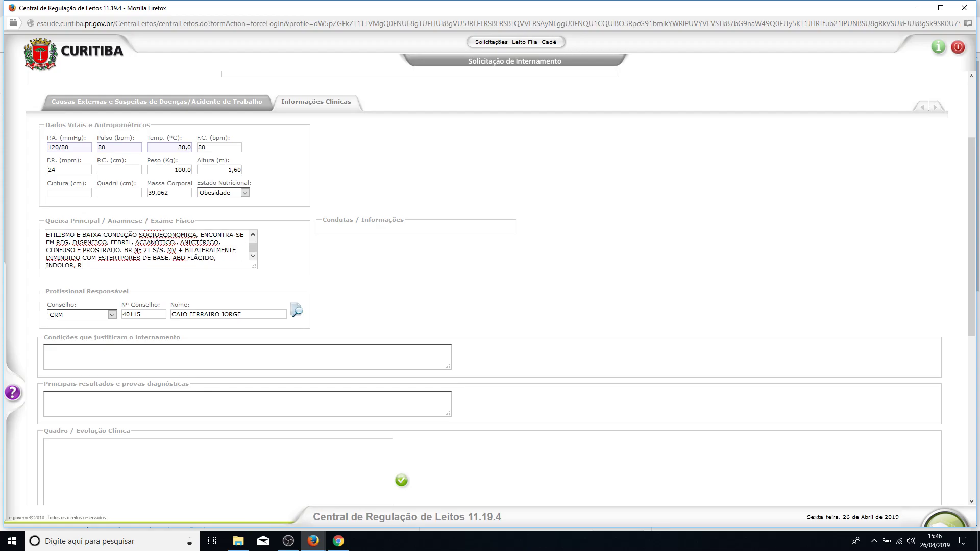
pyautogui.write('HA+. MMII SIMÉTRICOS, SEM DEMA.')
pyautogui.press('BackSpace')
pyautogui.press('BackSpace')
pyautogui.press('BackSpace')
pyautogui.press('BackSpace')
pyautogui.press('BackSpace')
pyautogui.press('BackSpace')
pyautogui.write('EDMA E')
pyautogui.press('BackSpace')
pyautogui.press('BackSpace')
pyautogui.press('BackSpace')
pyautogui.press('BackSpace')
pyautogui.write('EMA E TEC')
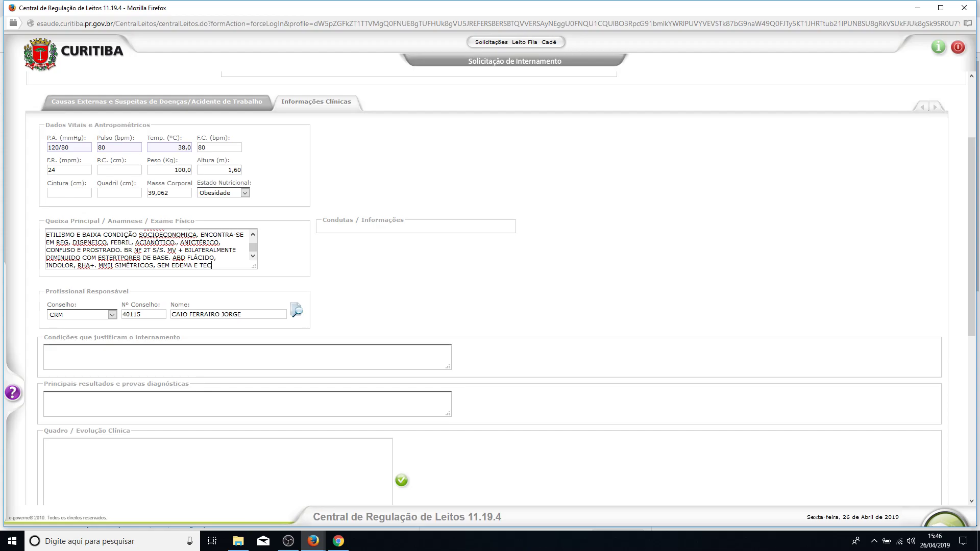
pyautogui.write(' 4 SEG')
pyautogui.write('. GLASGO')
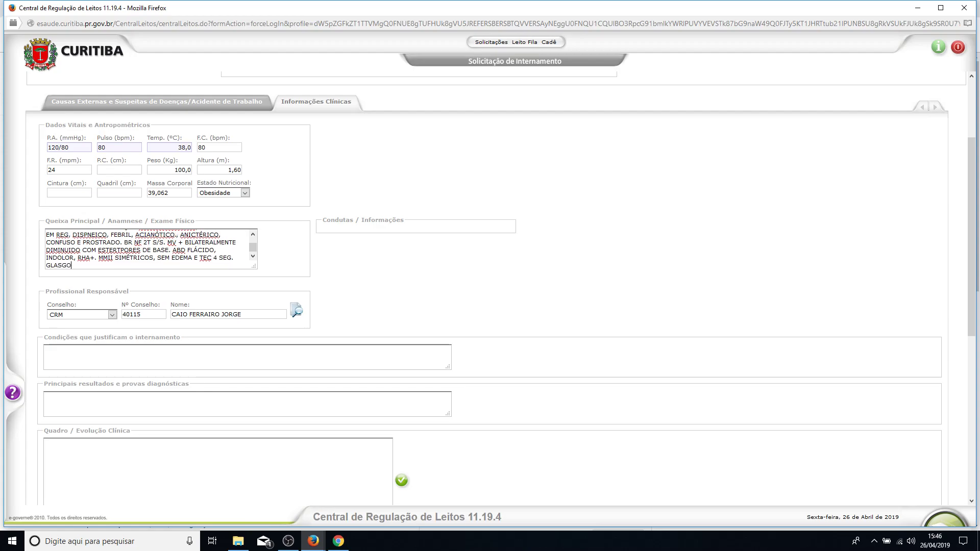
pyautogui.write('W 14,PUP ISO/FOTO, SEM SINAIS MENINGEOS')
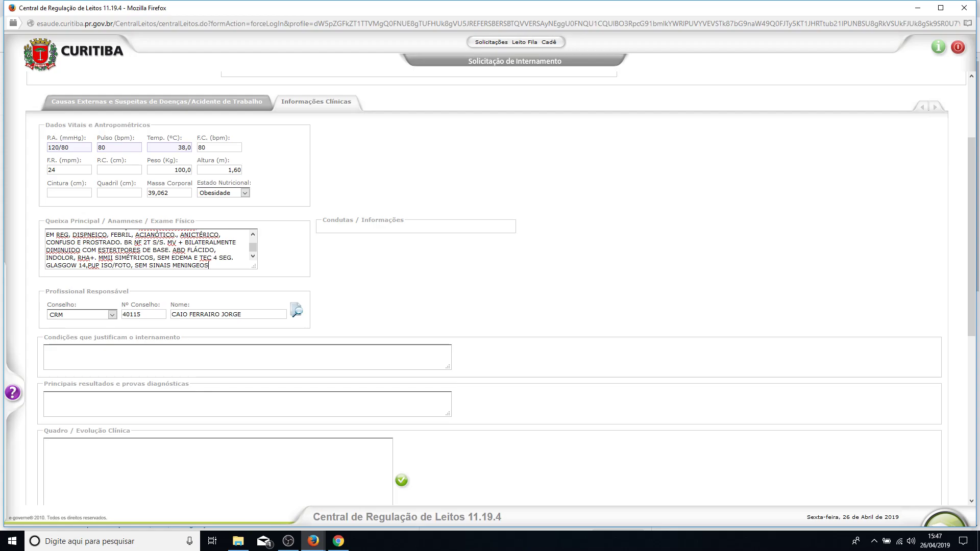
# Justify admission: acute respiratory failure, fever, prostration, X-ray suggesting pneumonia.
pyautogui.write('.')
pyautogui.scroll(-3, 490, 288)
pyautogui.scroll(2, 490, 289)
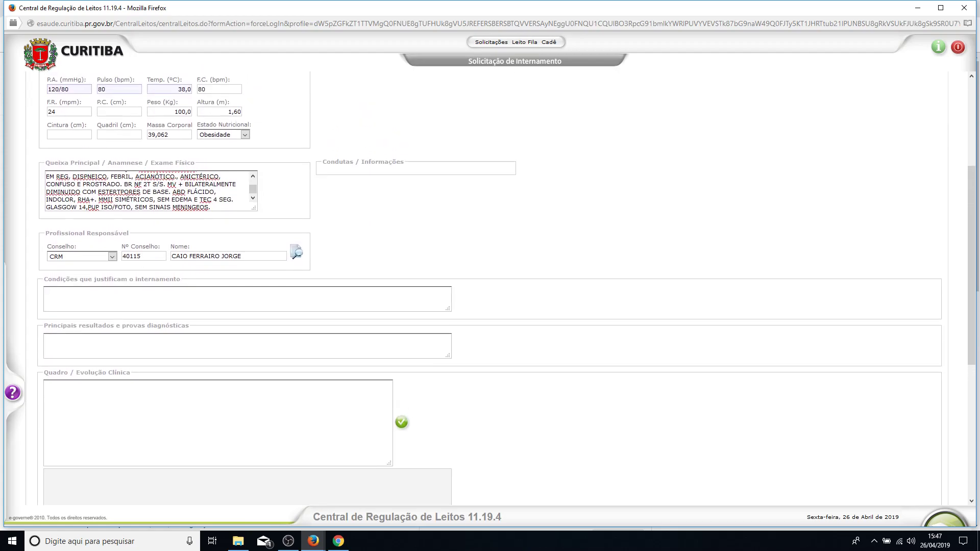
pyautogui.write('PACIENTE COM SINAIS DE INSUFICIENCIA RESP')
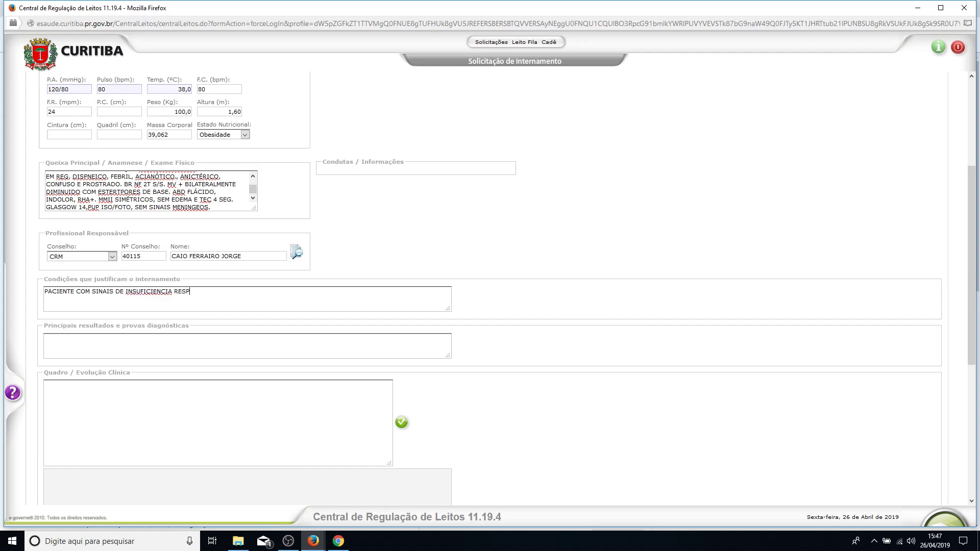
pyautogui.write('IRATÓRIA AGUDA, FEBRE, PROSTRADA, COMM')
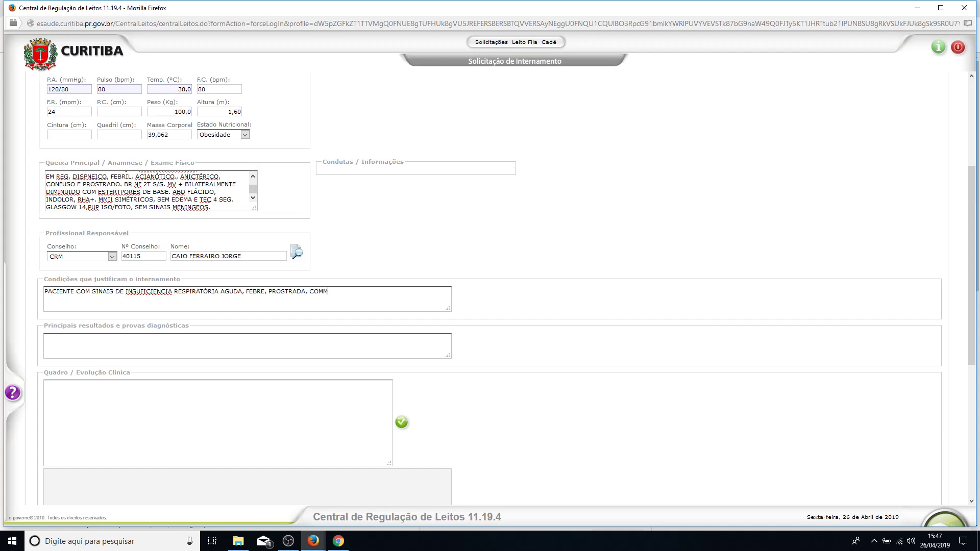
pyautogui.press('BackSpace')
pyautogui.write(' RX SUGESTIVO DE PNEUMONIA COM DERRA')
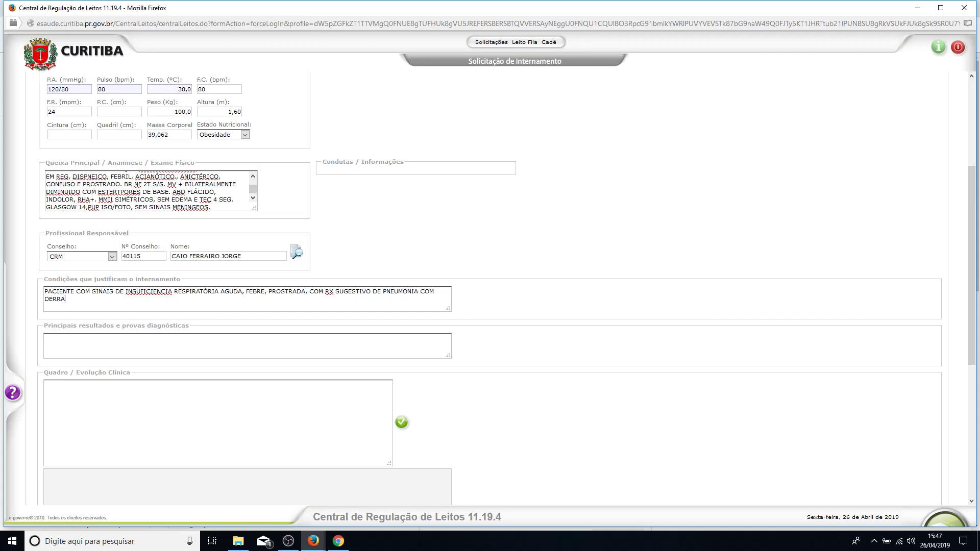
pyautogui.write('ME BILATERAL, NECESSITANDO DE USO DE ATB')
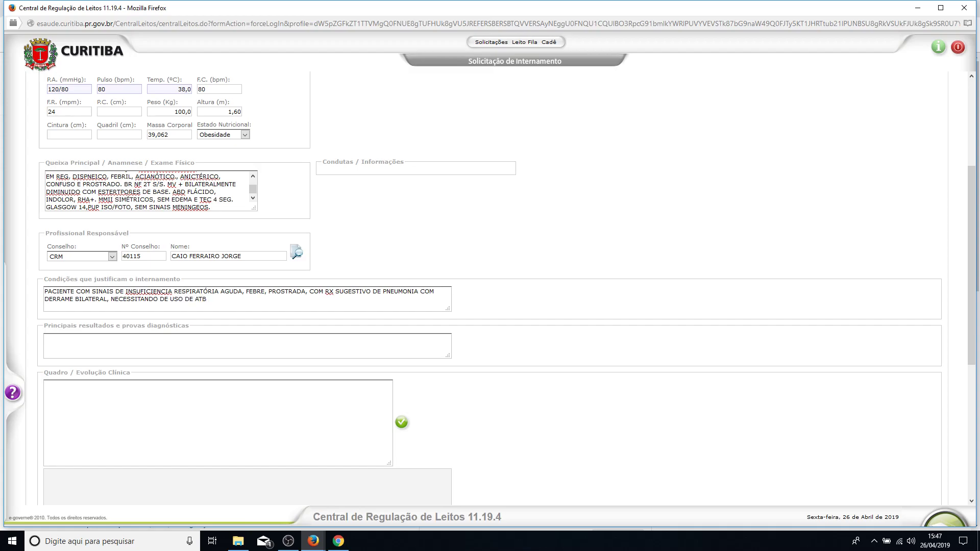
pyautogui.write(' E CUIDADOS ESPECIAIS.')
# Replace 'NENHUM' in diagnostic results with 'ECG: RITMICO, SINUSAL, FC'.
pyautogui.write('NENHUM')
pyautogui.press('BackSpace')
pyautogui.press('BackSpace')
pyautogui.press('BackSpace')
pyautogui.press('BackSpace')
pyautogui.press('BackSpace')
pyautogui.press('BackSpace')
pyautogui.write('ECG: RITMICO, SNIU')
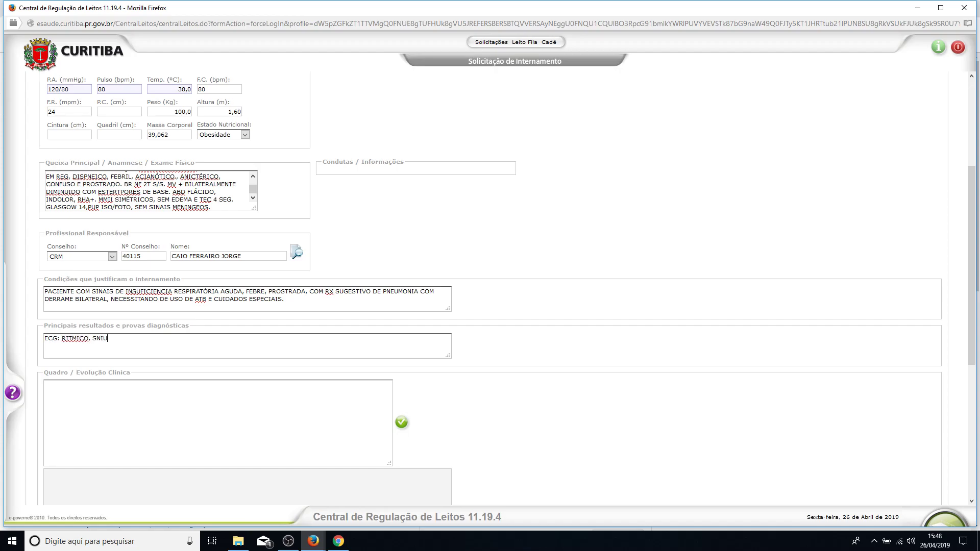
pyautogui.press('BackSpace')
pyautogui.press('BackSpace')
pyautogui.write('INUSAL, FC')
pyautogui.write('0')
# Set pulse and heart rate to 110, write FC 110 in the ECG text, and begin the chest X-ray note.
pyautogui.doubleClick(101, 90)
pyautogui.write('110')
pyautogui.press('Tab')
pyautogui.press('Tab')
pyautogui.write('110')
pyautogui.hotkey('shift', 'Left')
pyautogui.hotkey('shift', 'Left')
pyautogui.write('110. RX DE TÓRA')
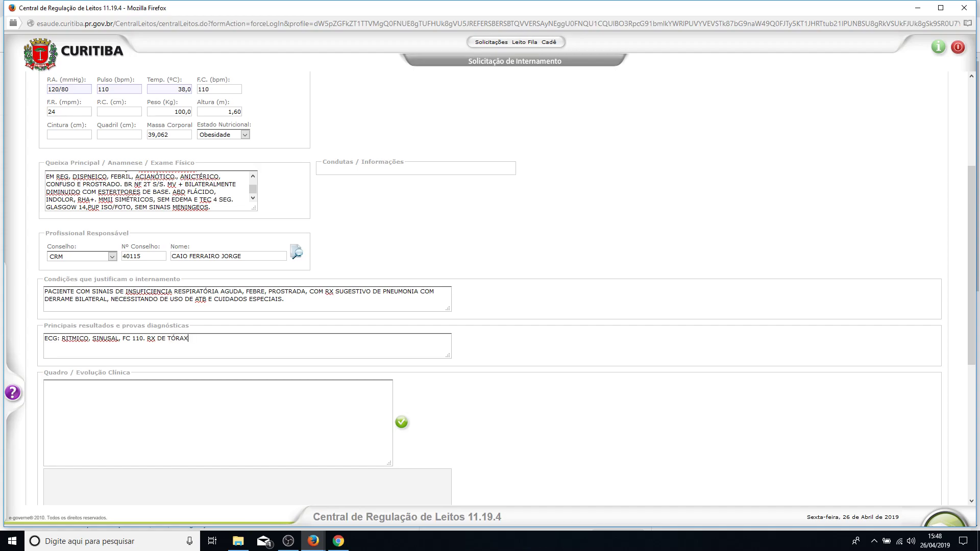
pyautogui.write('X, APRESSEN')
pyautogui.press('BackSpace')
pyautogui.press('BackSpace')
# Add chest X-ray findings: bilateral pleural effusion with pneumonic congestion.
pyautogui.write('NTA DERAME PLEURAL BILATERAL')
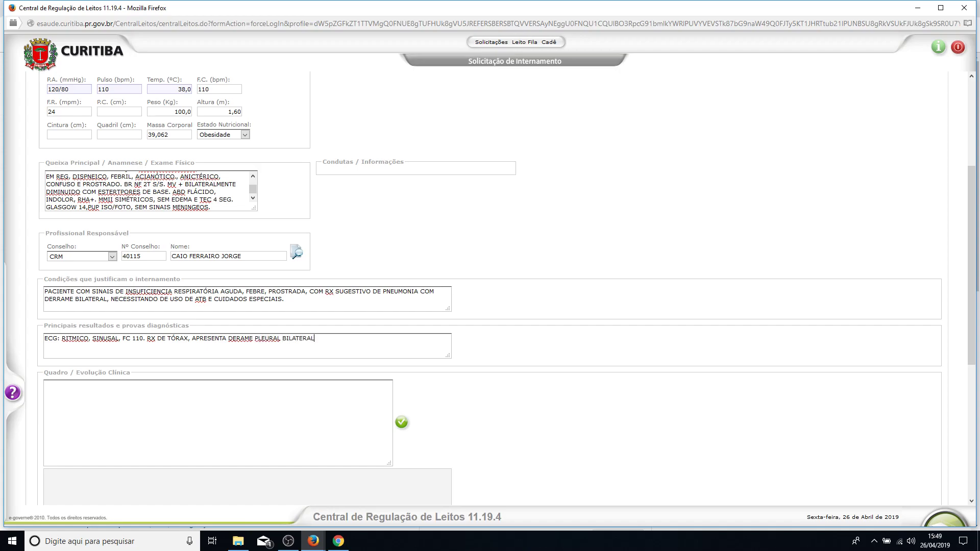
pyautogui.click(240, 338)
pyautogui.write('RAL COM CONGESTÃO PNEUMONICA.')
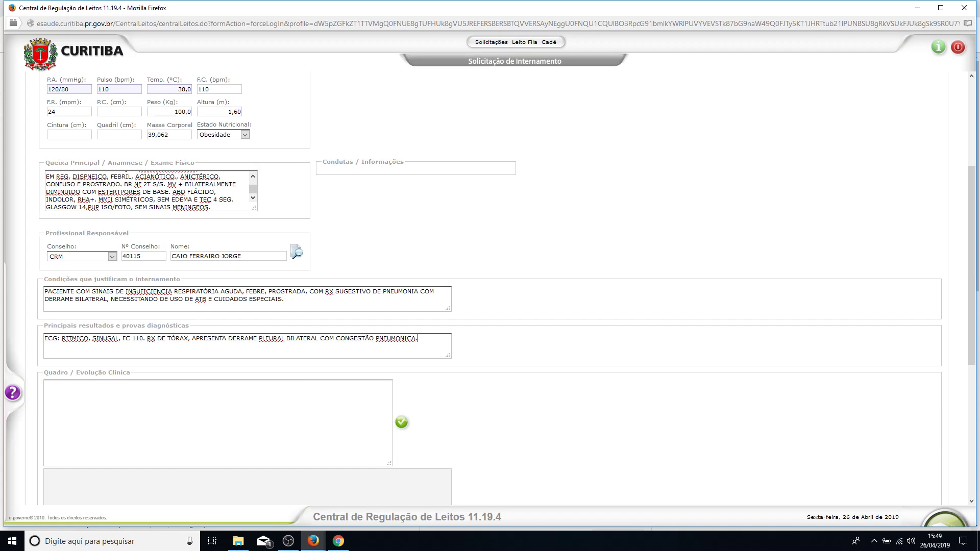
# Add blood counts HB 15, HT 45, LEUCO 20000, BAST 8, SEG 72, NEUT 80, LINF 10, MONO 10 and unremarkable urinalysis.
pyautogui.write('HB 15 / HT 45 / LEUCO  20000 / BAST 8 /SEG')
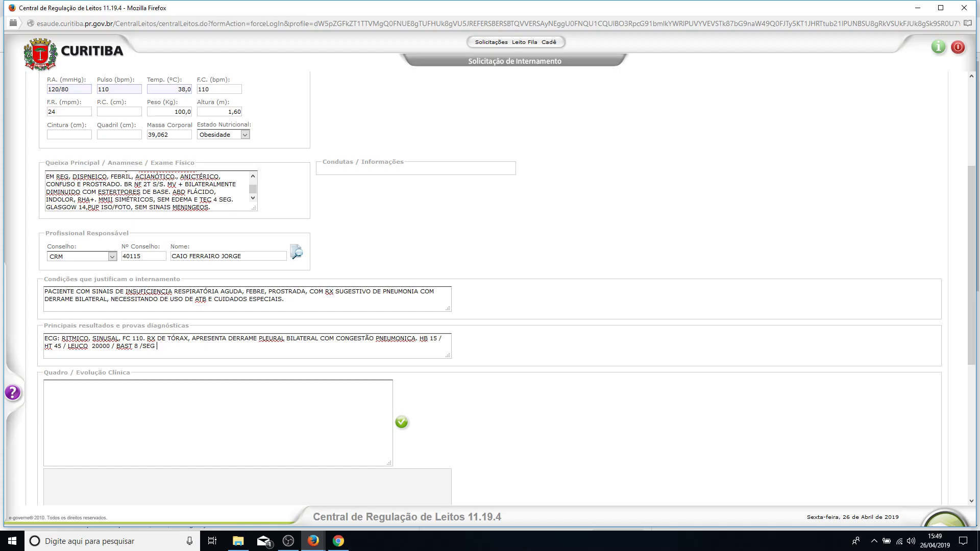
pyautogui.write('72 / NEUT 80 / LINF T 10 / MOBNO')
pyautogui.press('BackSpace')
pyautogui.press('BackSpace')
pyautogui.press('BackSpace')
pyautogui.write('NO 10 /  URINA 1')
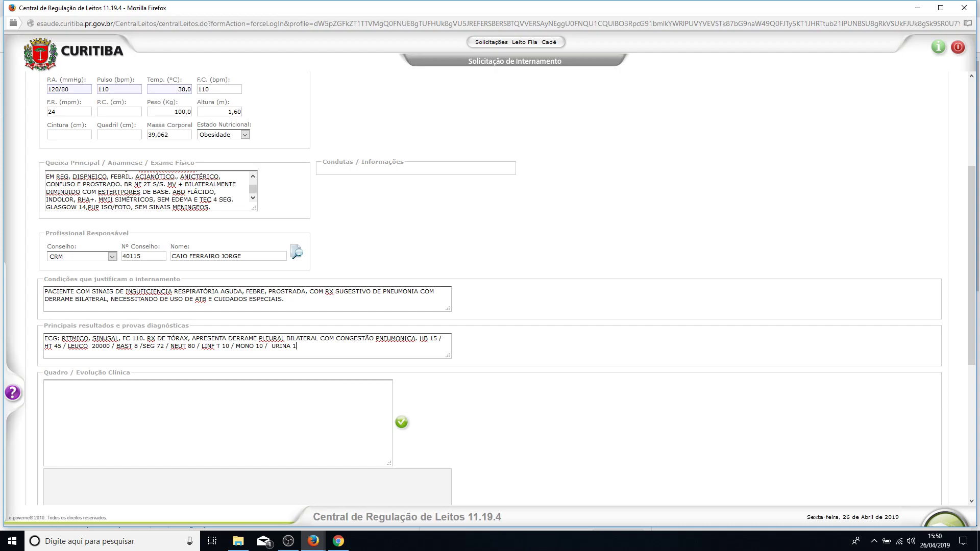
pyautogui.write(' SEM ALT /')
# Start the evolution note: admitted febrile and dyspneic, monitored, oxygen therapy started.
pyautogui.scroll(-4, 490, 286)
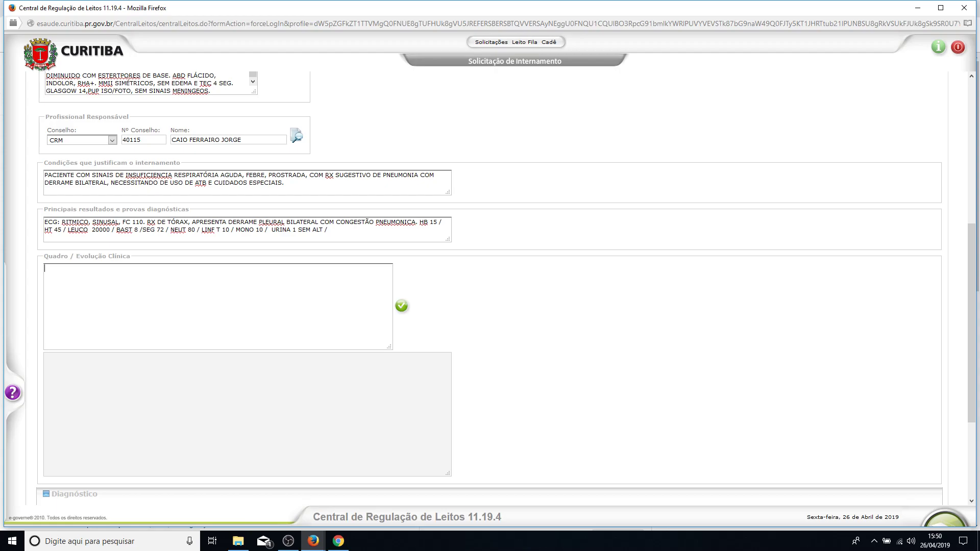
pyautogui.write('ACIENTE DEU ENTRADA NA UNIDADE FBRIL')
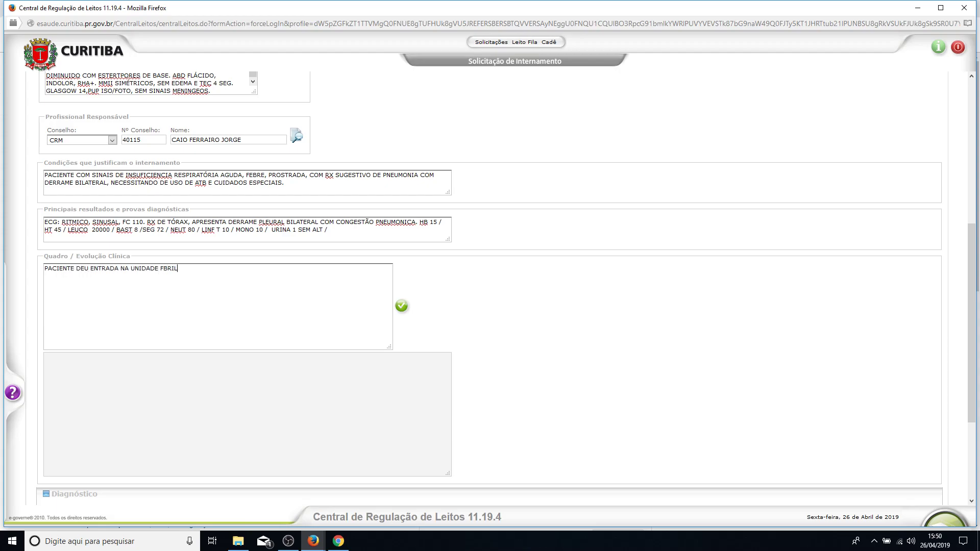
pyautogui.write(', DISPNEICO, SENDO MONITORADO, INI')
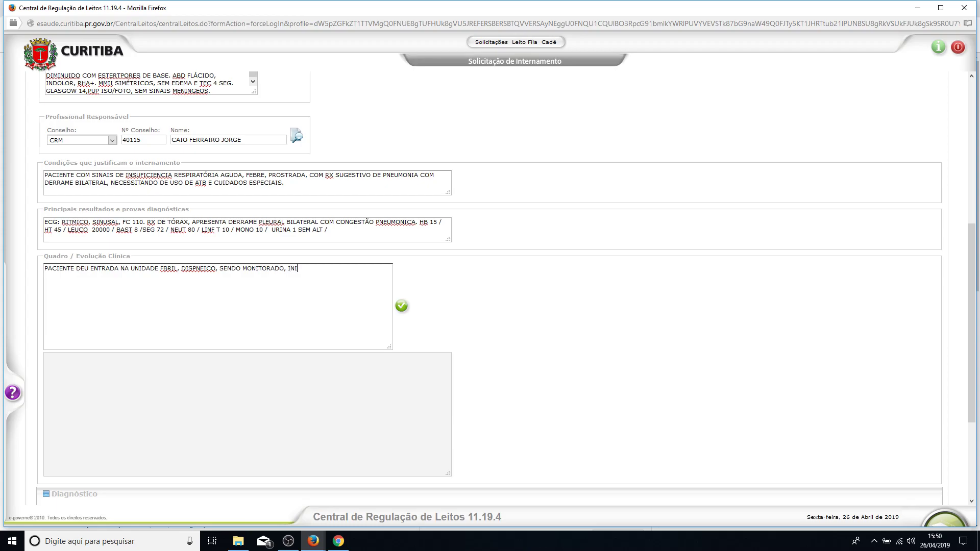
pyautogui.write('CIADO OXIGENIOTERAPIA E PEGO ACESSO')
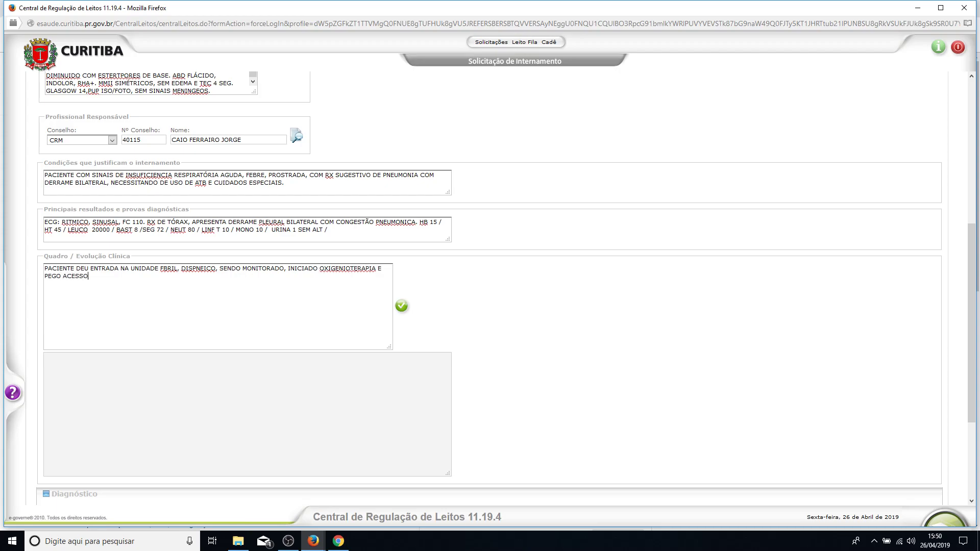
pyautogui.write(' VENOSO, INICIO TE')
# Continue the note with venous hydration, ceftriaxone 2G, bronchodilator nebulization and awaited arterial blood gas.
pyautogui.press('BackSpace')
pyautogui.press('BackSpace')
pyautogui.write('HIDRATAÇÃO VENOSA, INICIO')
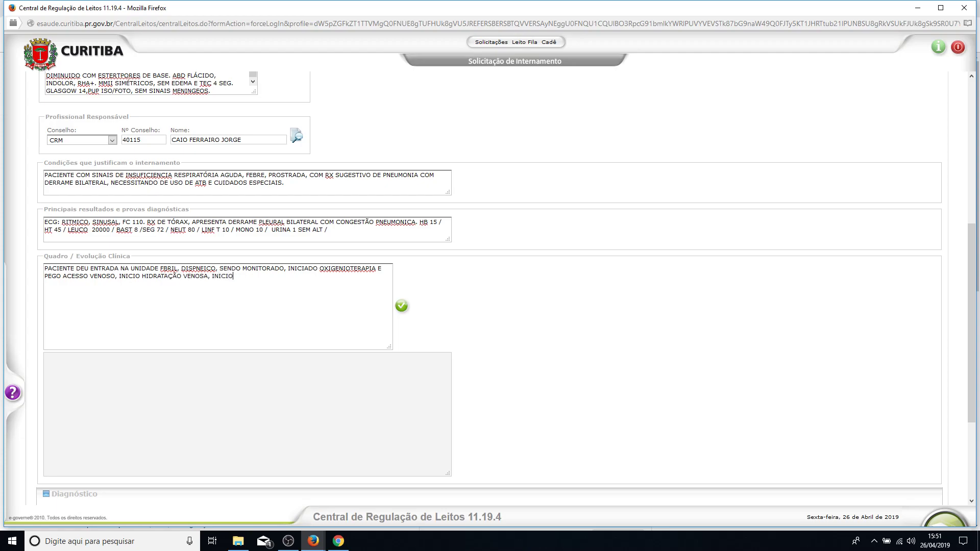
pyautogui.write(' CEFTRIAXON 2G, NBZ COM BRONCODILA')
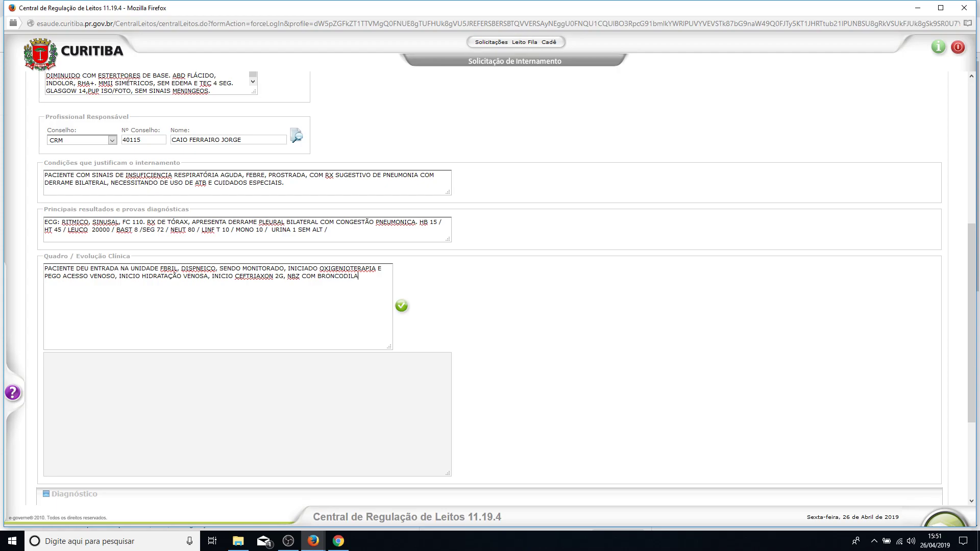
pyautogui.write('TADOR E AGUARDA')
pyautogui.press('BackSpace')
pyautogui.write('PO GASOMETRIA ARTERI')
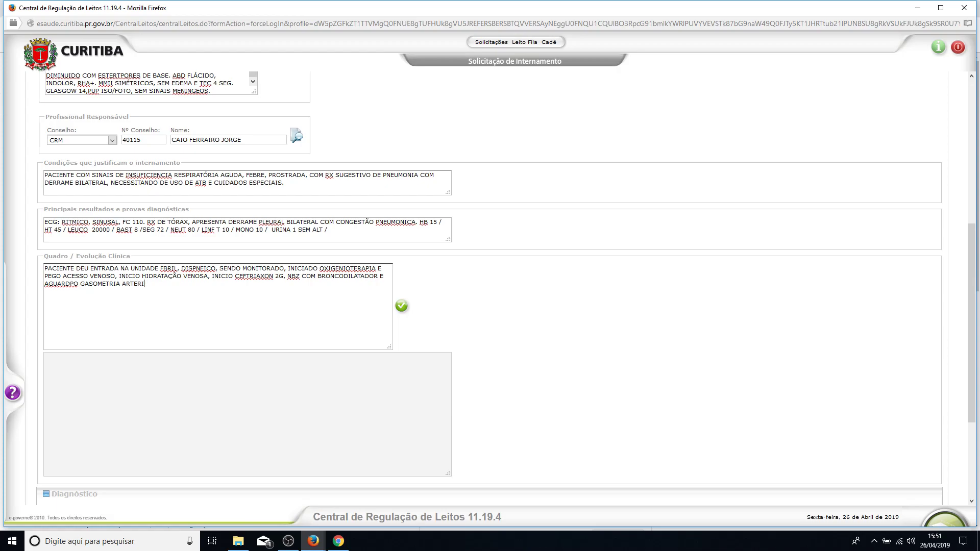
pyautogui.write('L. PACIENTE EVOLUI COM LEVE MELHORA DOS SINTOMA')
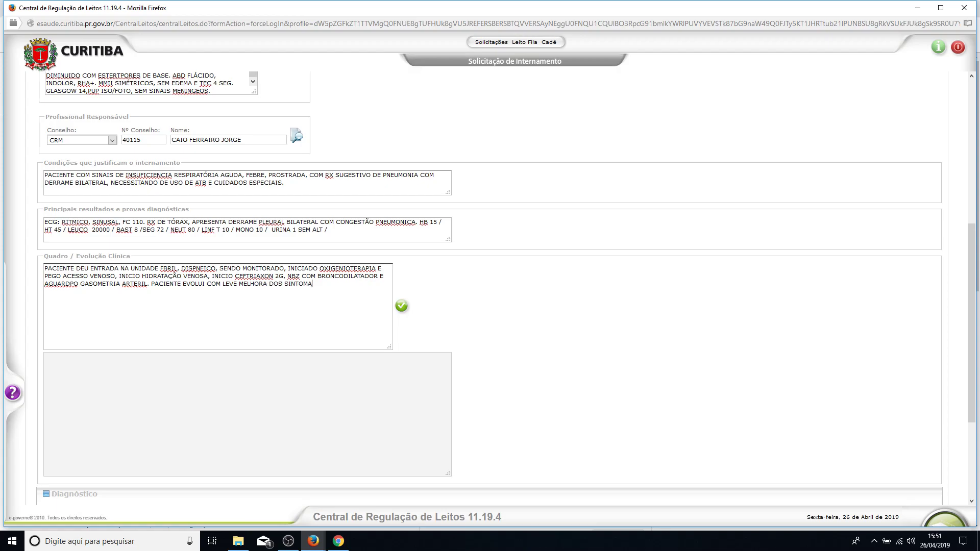
pyautogui.write('S, PORÉM P')
pyautogui.write('ERMANE')
pyautogui.write('CE EM US')
pyautogui.write('O DE MUSCULA')
pyautogui.write('TURA ACESS')
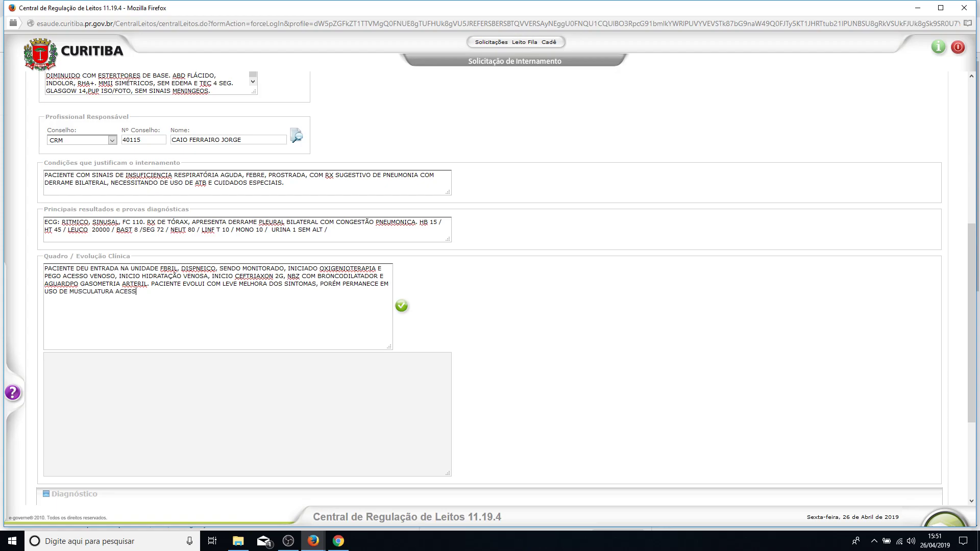
pyautogui.write('ÓRIO.')
# Record the evolution note in the history as the 26/04/2019 15:52 entry.
pyautogui.scroll(3, 489, 289)
pyautogui.scroll(-1, 489, 289)
pyautogui.scroll(-4, 489, 289)
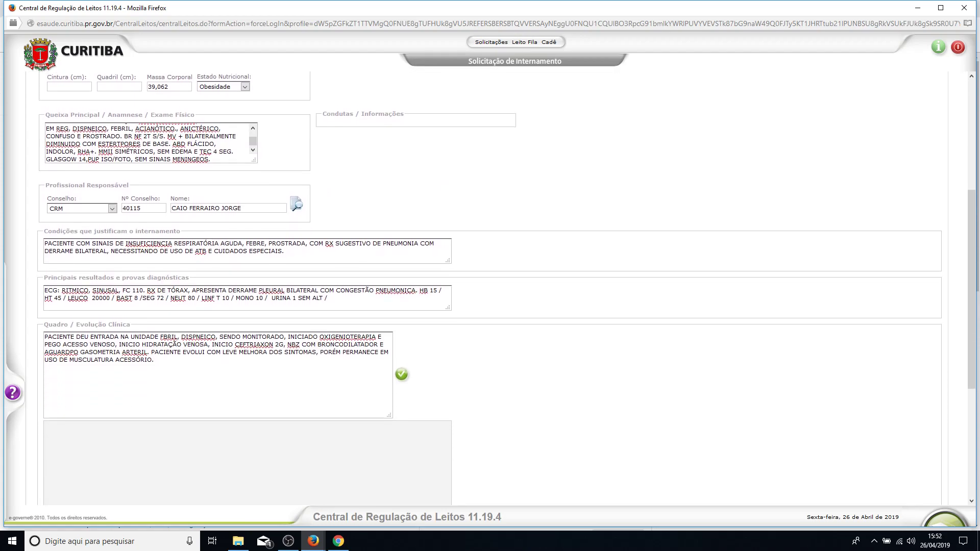
pyautogui.scroll(-1, 489, 288)
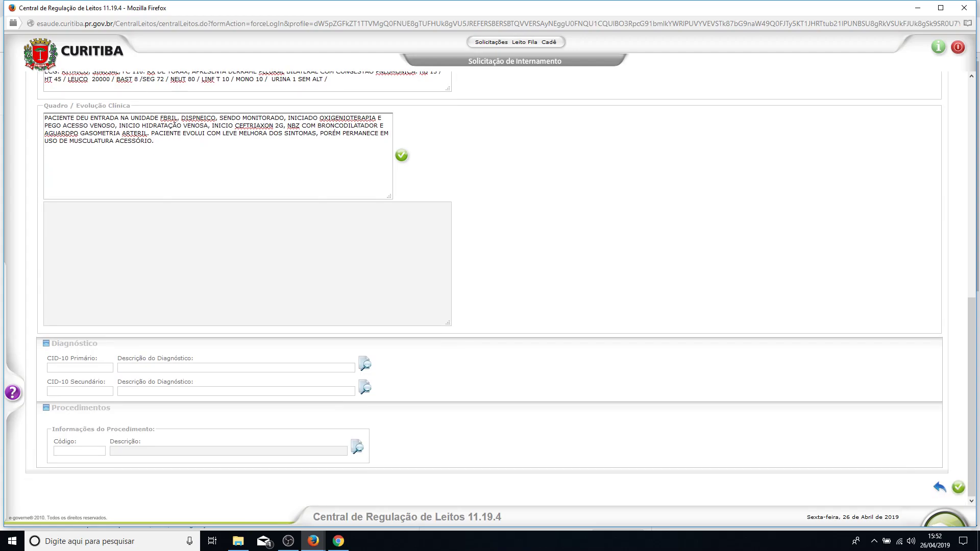
pyautogui.scroll(1, 489, 288)
pyautogui.click(402, 214)
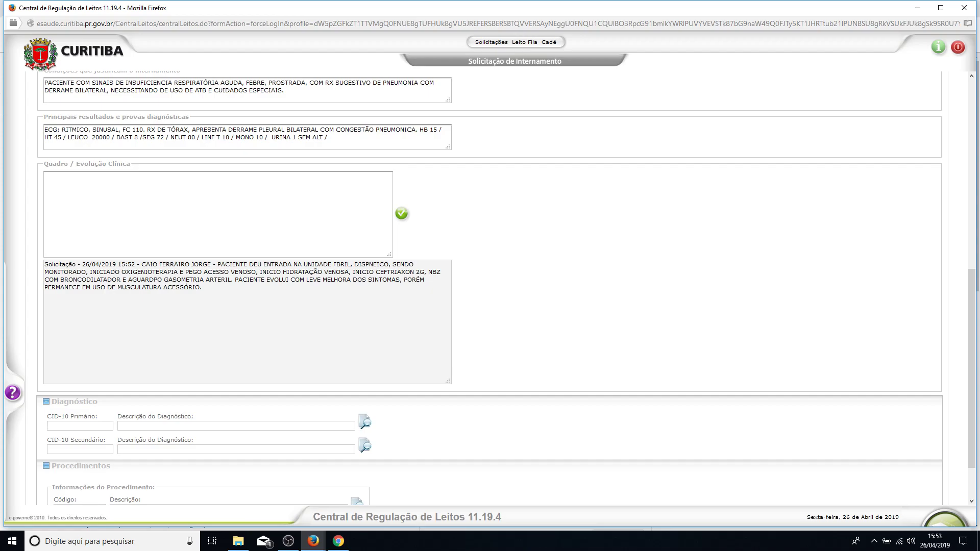
pyautogui.scroll(-2, 500, 288)
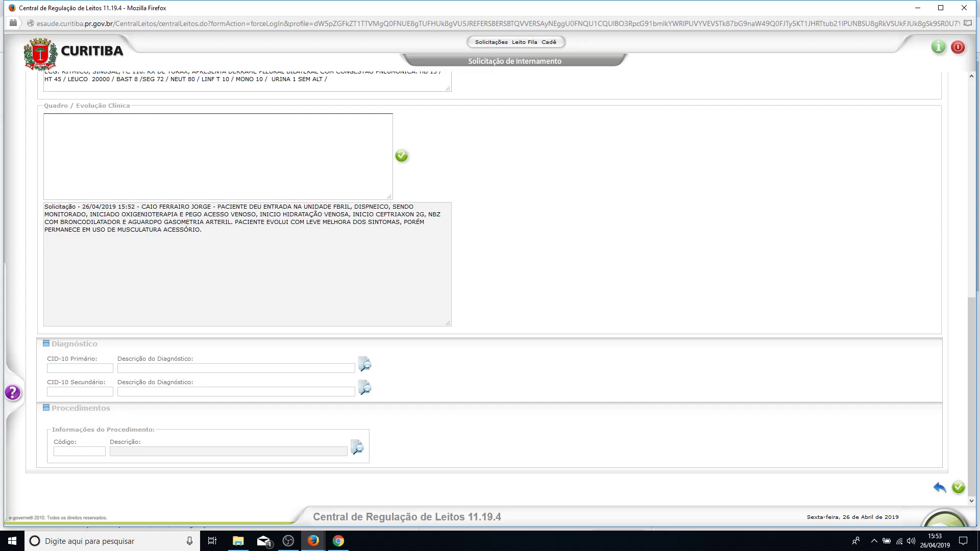
# Set primary CID-10 to J22 via respiratory group, subgroup J20–J22, category INFECC AGUDAS NE.
pyautogui.click(364, 365)
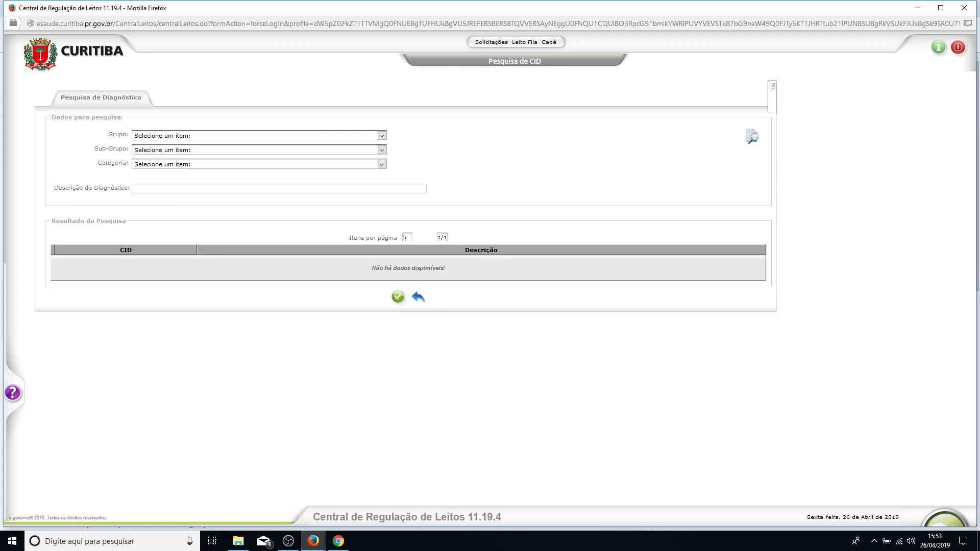
pyautogui.click(382, 136)
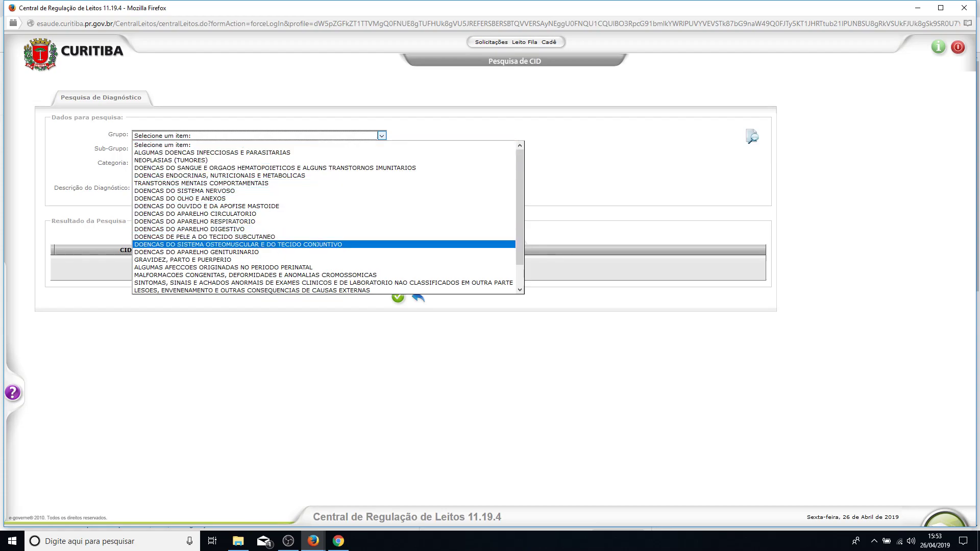
pyautogui.click(245, 221)
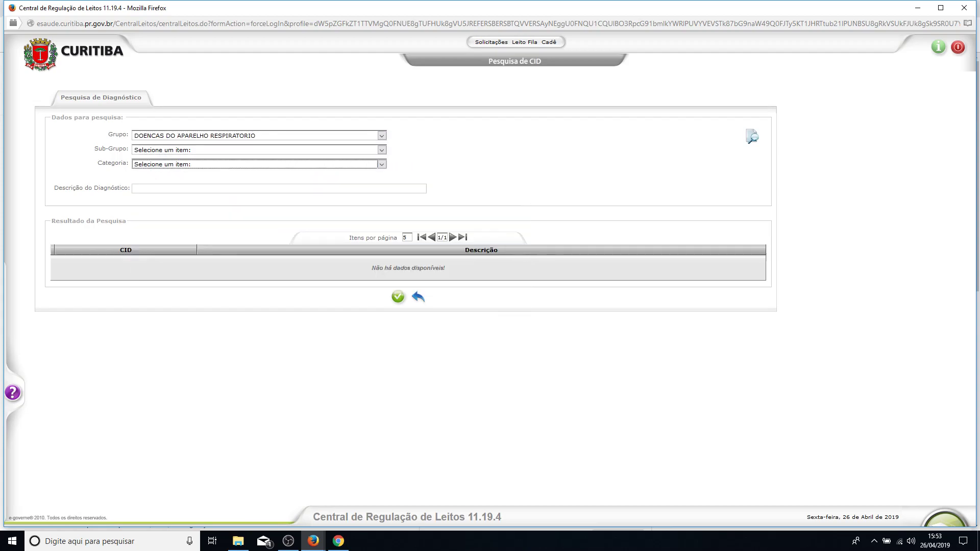
pyautogui.click(382, 150)
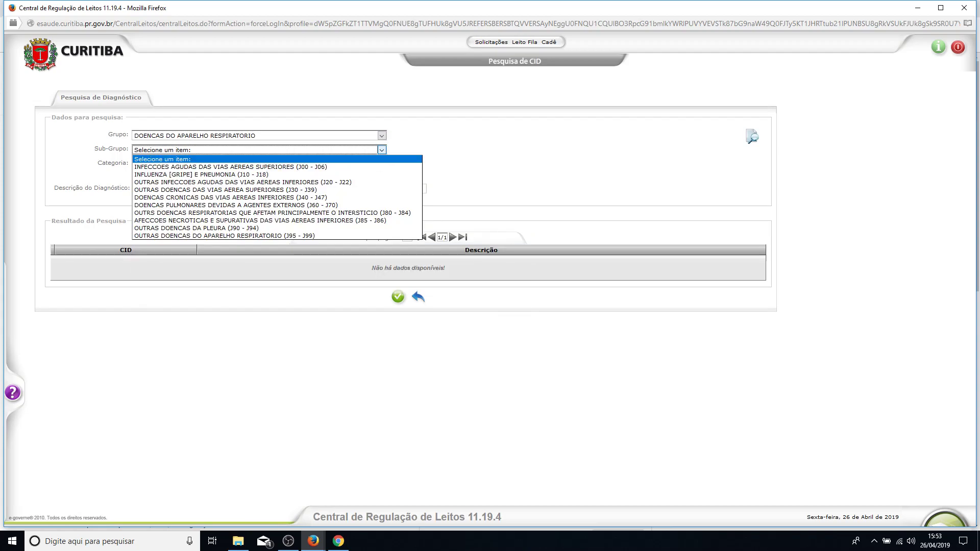
pyautogui.press('Down')
pyautogui.press('Down')
pyautogui.press('Down')
pyautogui.press('Down')
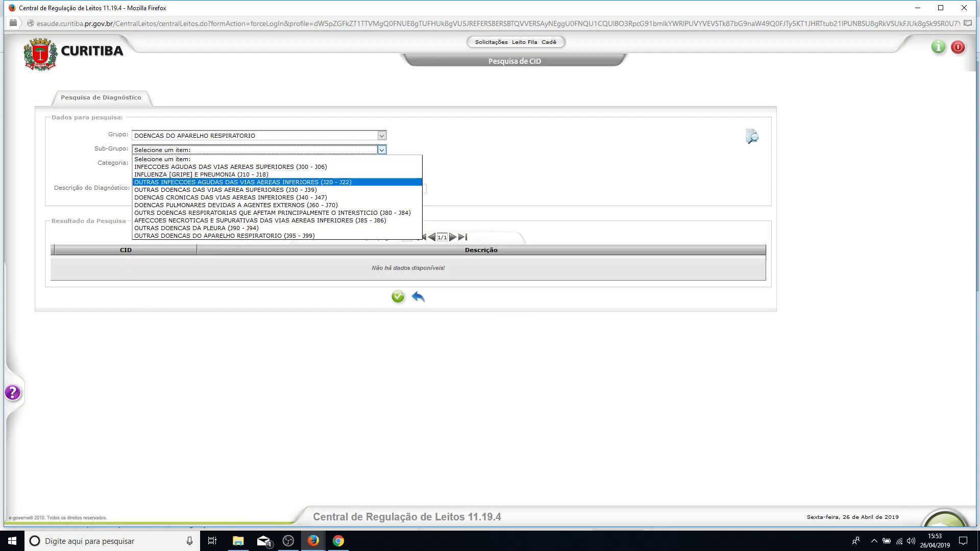
pyautogui.press('Up')
pyautogui.press('Return')
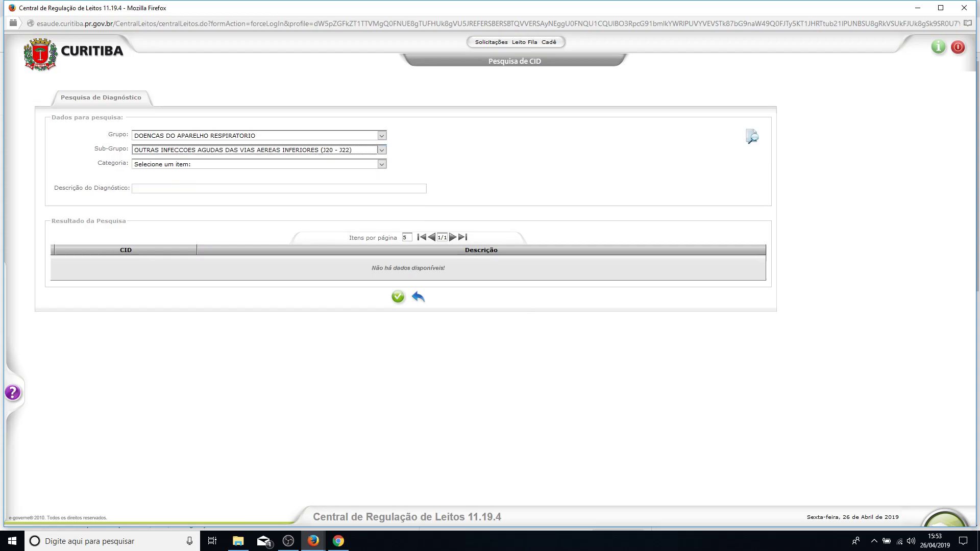
pyautogui.press('Tab')
pyautogui.hotkey('alt', 'Down')
pyautogui.press('Down')
pyautogui.press('Down')
pyautogui.press('Down')
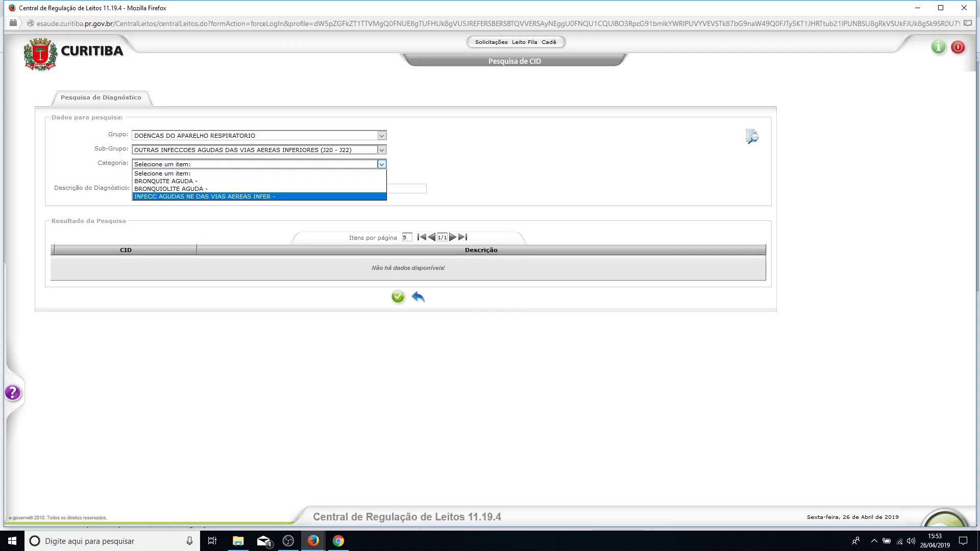
pyautogui.press('Return')
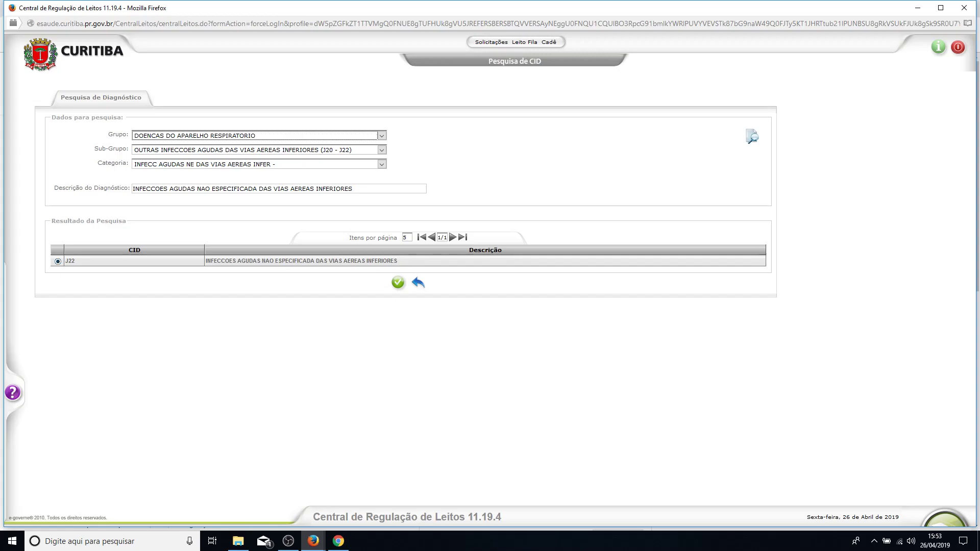
pyautogui.click(398, 282)
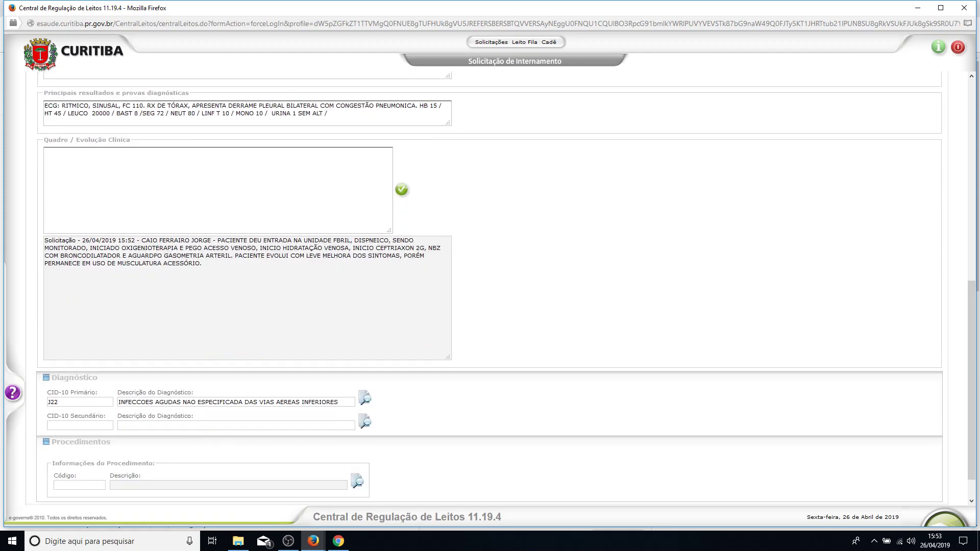
# Go to the bottom of the request form and launch the Procedimentos search.
pyautogui.scroll(-1, 490, 286)
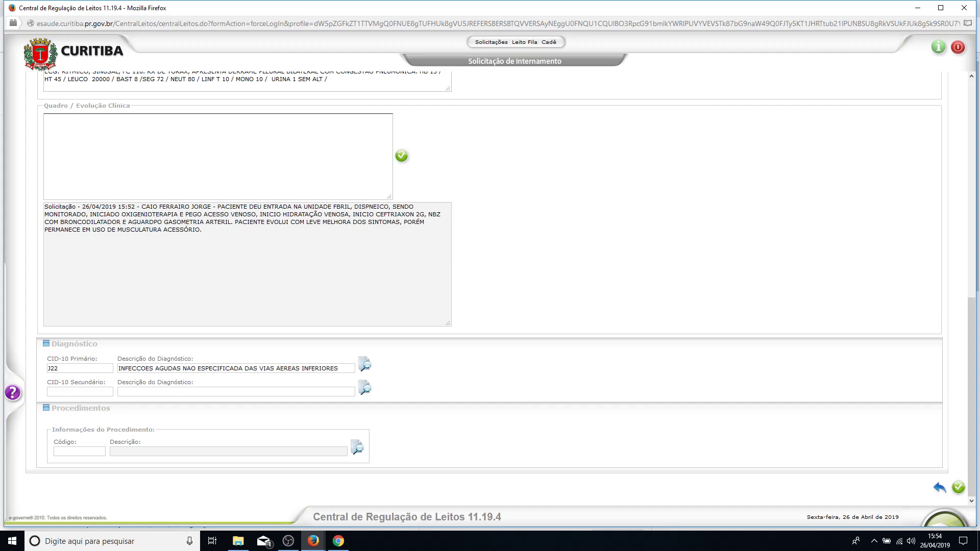
pyautogui.click(357, 448)
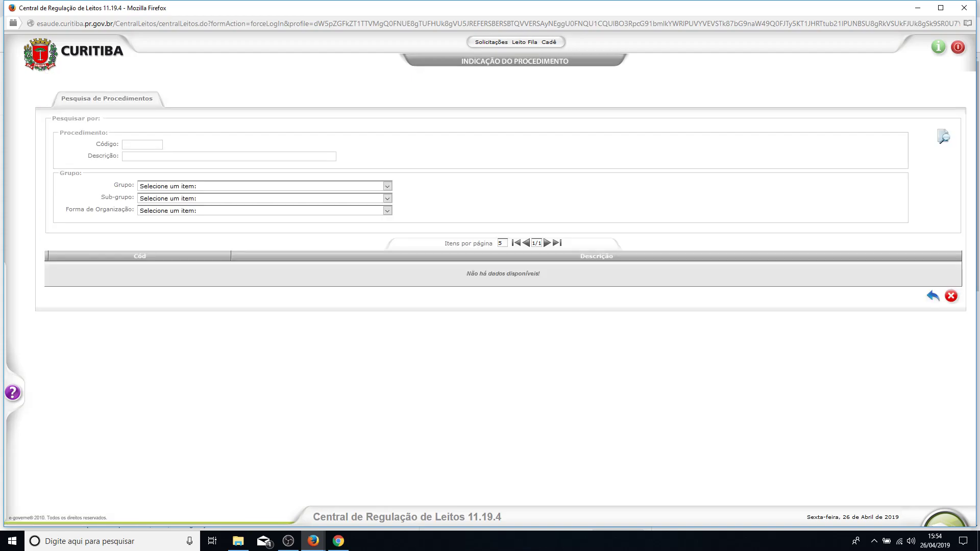
# Filter procedures by Grupo 03 Procedimentos Clínicos, Sub-grupo 03 and Forma de Organização 01.
pyautogui.click(388, 186)
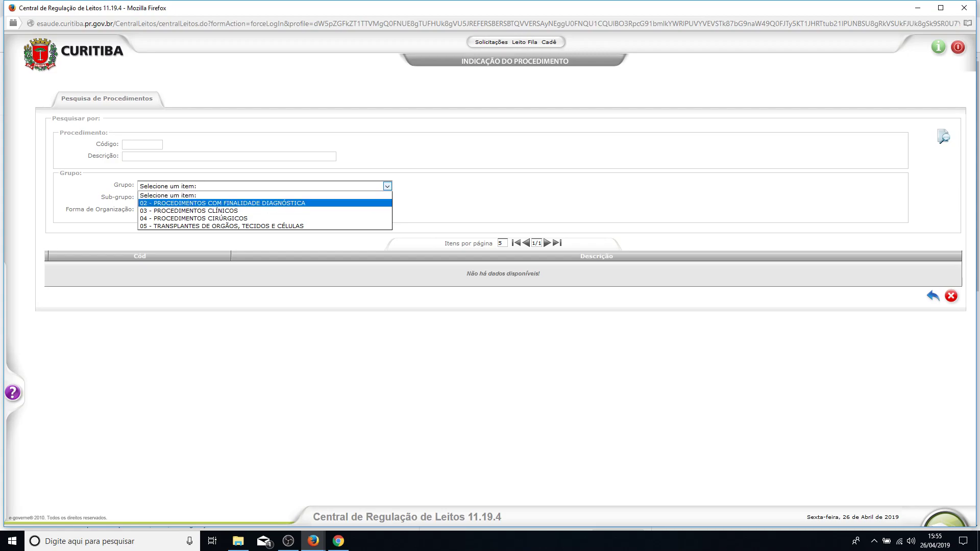
pyautogui.press('Down')
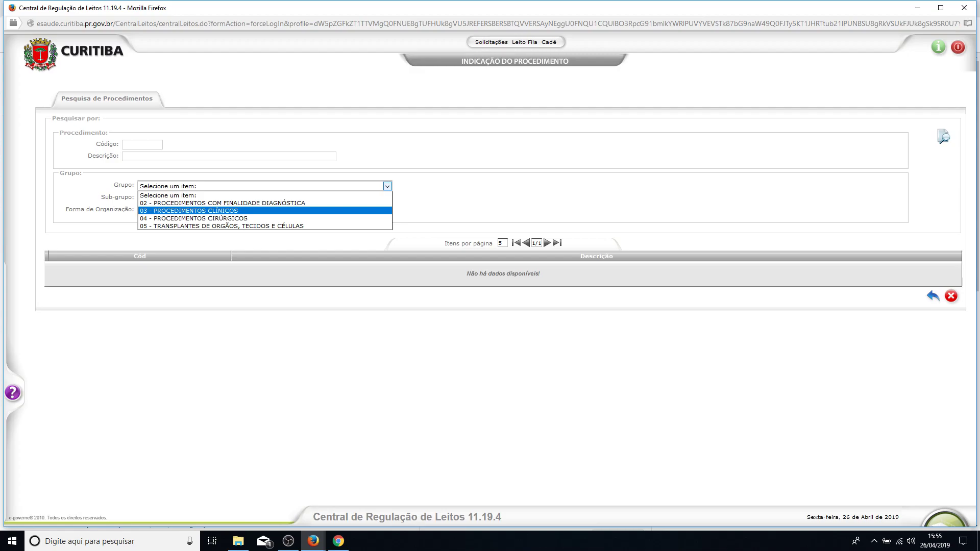
pyautogui.click(388, 210)
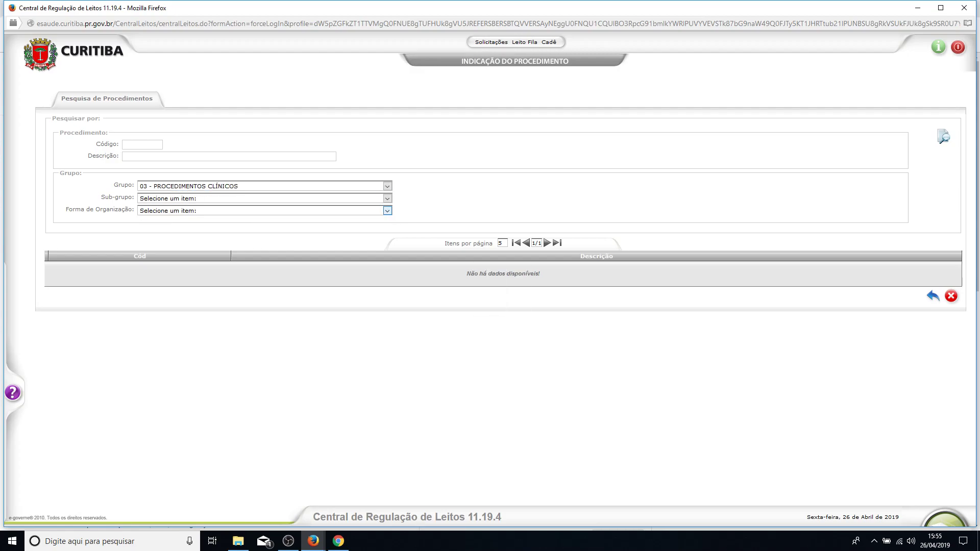
pyautogui.click(387, 198)
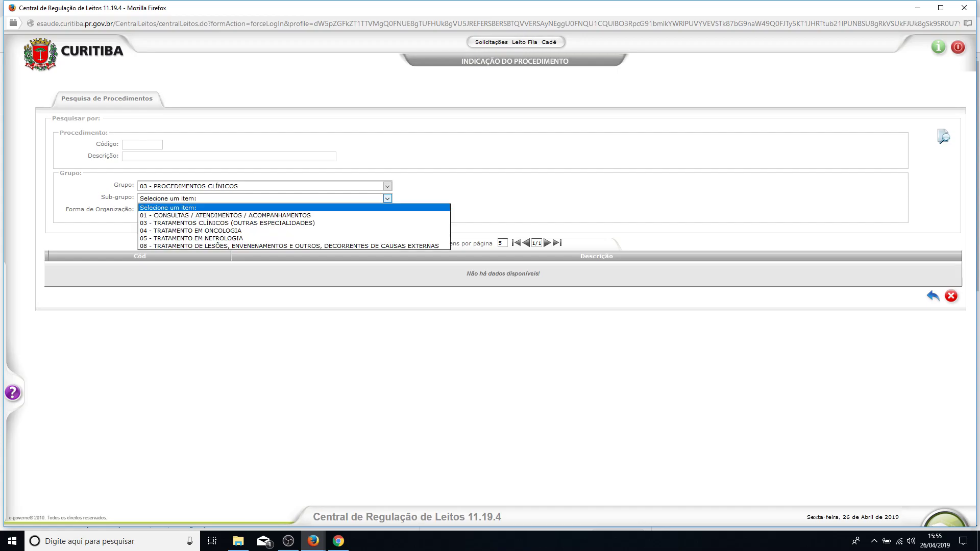
pyautogui.press('Down')
pyautogui.press('Down')
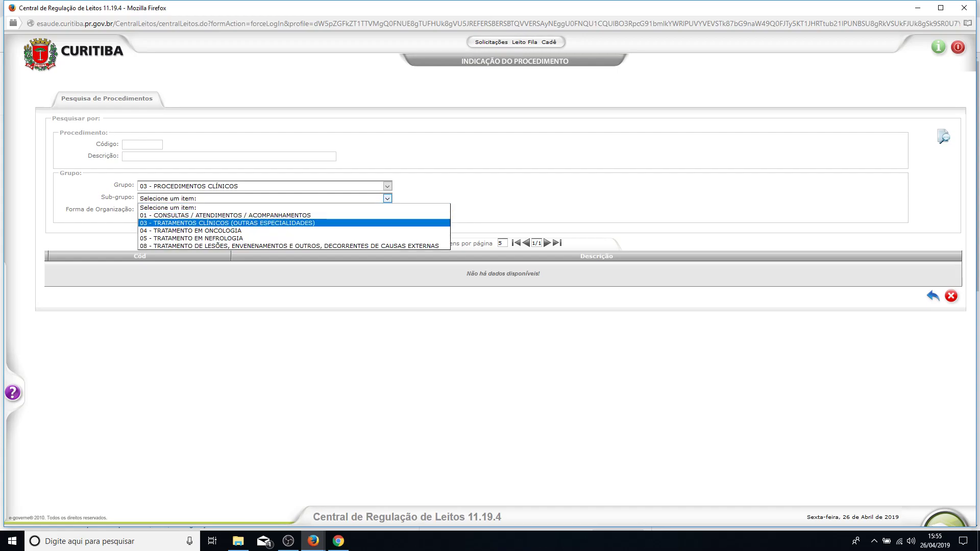
pyautogui.press('Return')
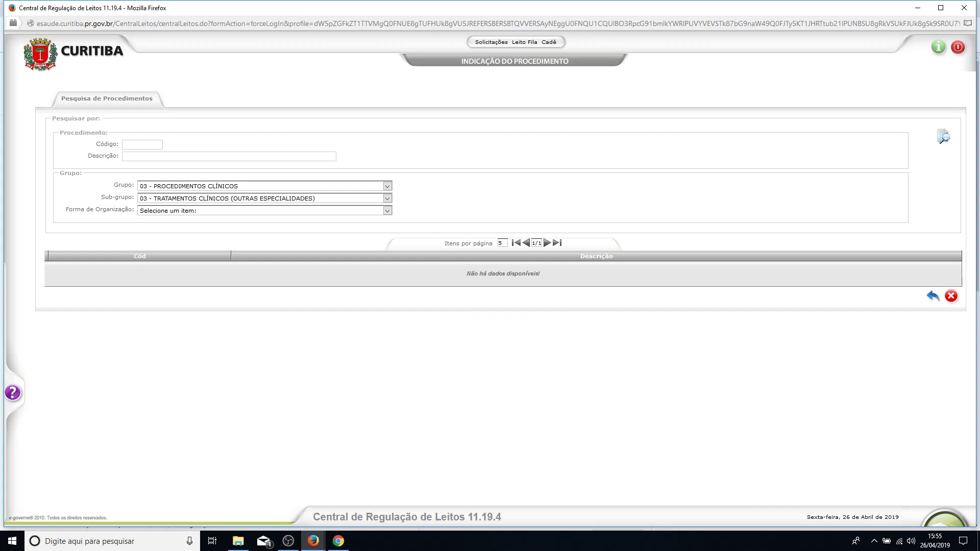
pyautogui.click(388, 210)
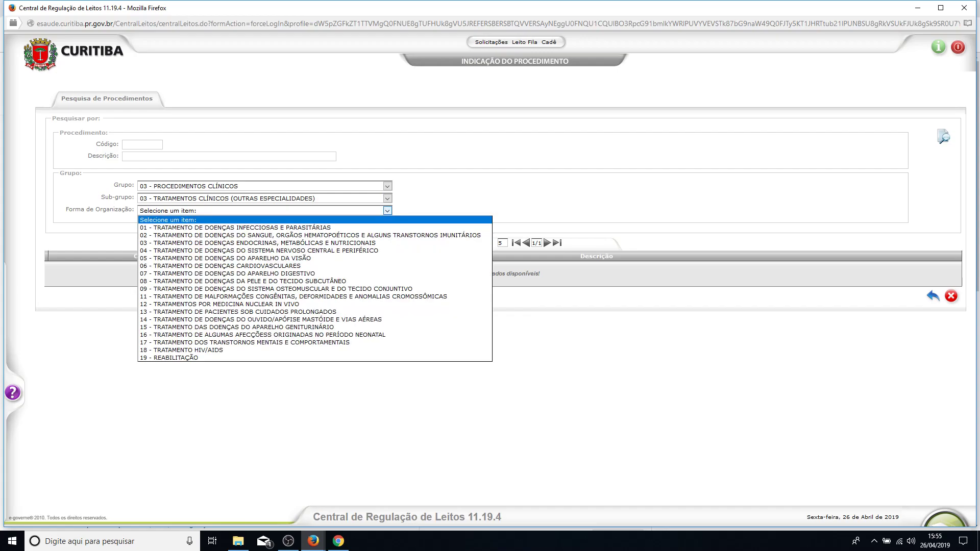
pyautogui.press('Down')
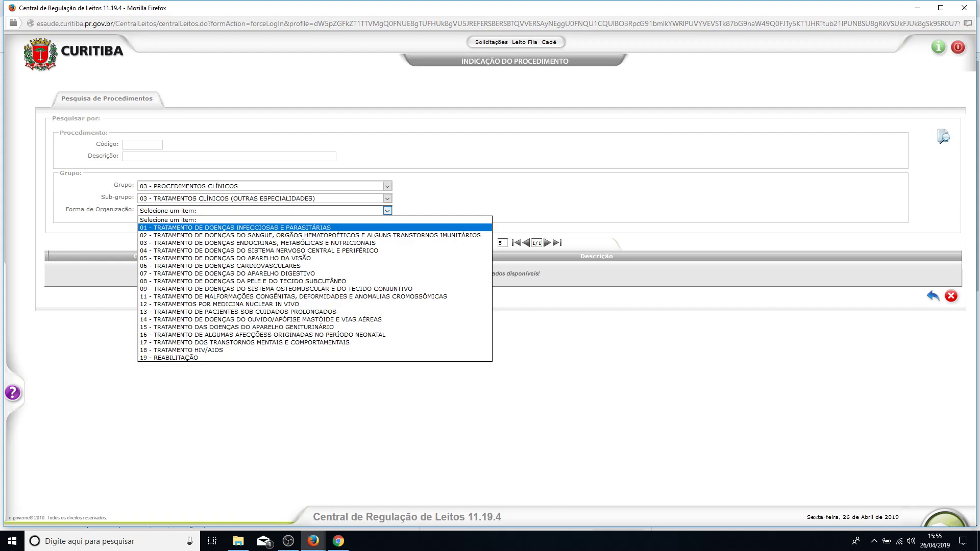
pyautogui.press('Down')
pyautogui.press('Down')
pyautogui.press('Down')
pyautogui.press('Down')
pyautogui.press('Down')
pyautogui.press('Down')
pyautogui.press('Down')
pyautogui.press('Down')
pyautogui.press('Down')
pyautogui.press('Down')
pyautogui.press('Down')
pyautogui.press('Down')
pyautogui.press('Down')
pyautogui.press('Down')
pyautogui.press('Down')
pyautogui.press('Down')
pyautogui.press('Up')
pyautogui.press('Up')
pyautogui.press('Up')
pyautogui.press('Up')
pyautogui.press('Up')
pyautogui.press('Up')
pyautogui.press('Up')
pyautogui.press('Up')
pyautogui.press('Up')
pyautogui.press('Up')
pyautogui.press('Up')
pyautogui.press('Up')
pyautogui.press('Up')
pyautogui.press('Up')
pyautogui.press('Up')
pyautogui.press('Up')
pyautogui.press('Up')
pyautogui.press('Return')
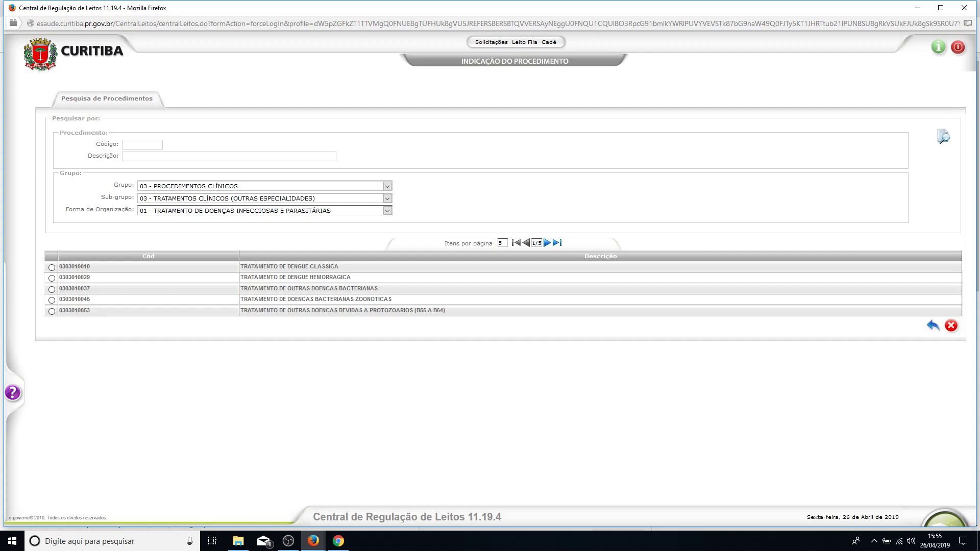
pyautogui.click(547, 243)
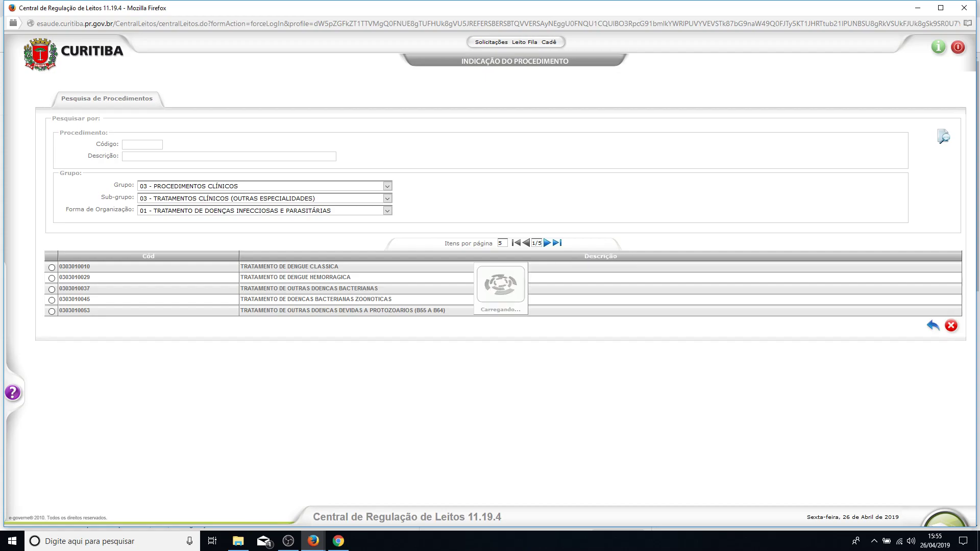
pyautogui.click(547, 243)
pyautogui.click(547, 243)
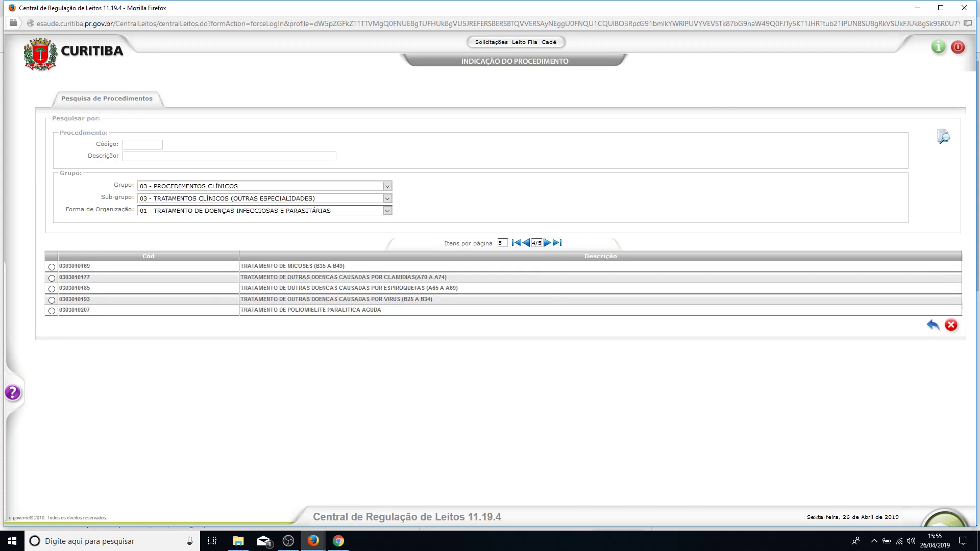
pyautogui.click(547, 243)
pyautogui.click(525, 243)
pyautogui.click(526, 243)
pyautogui.click(526, 243)
pyautogui.click(526, 243)
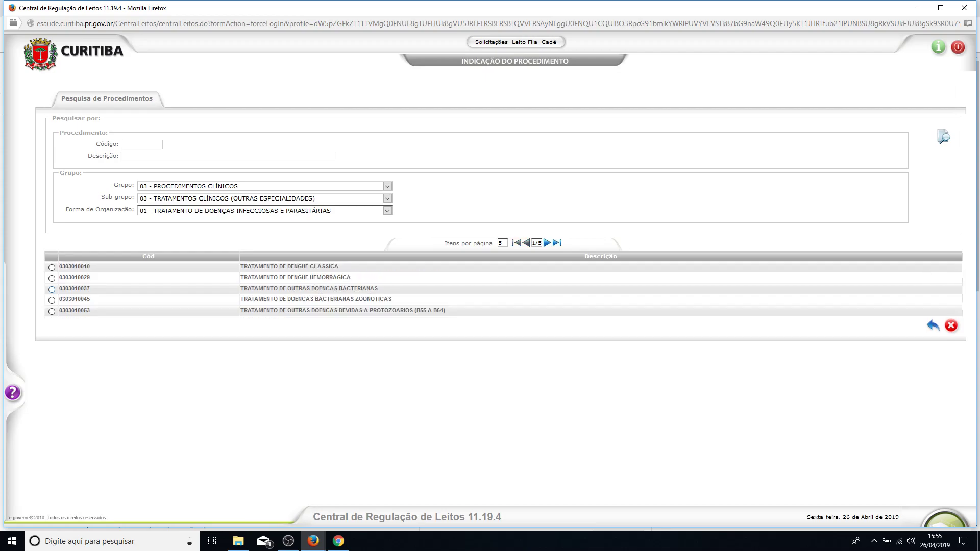
pyautogui.click(52, 289)
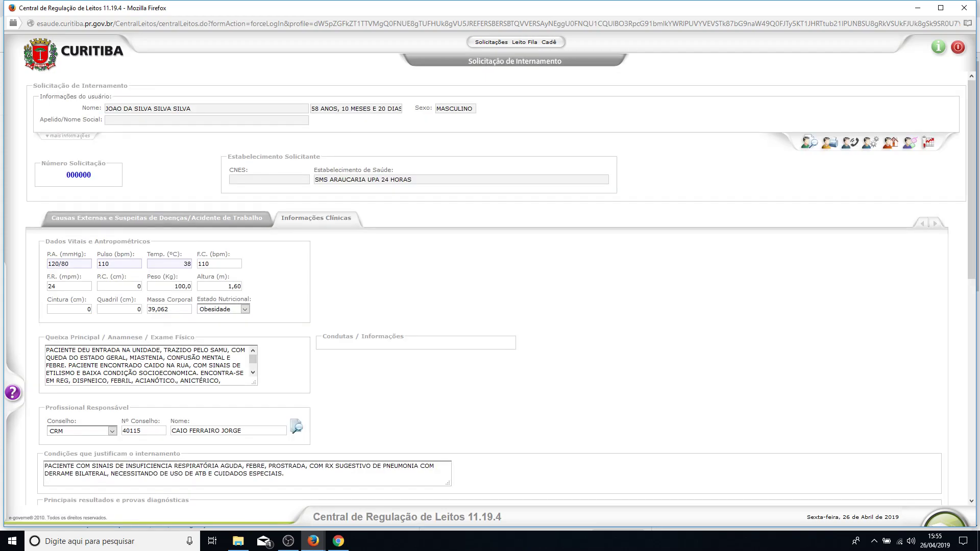
# Scroll up and down through the Solicitação de Internamento form to review it.
pyautogui.scroll(-15, 490, 286)
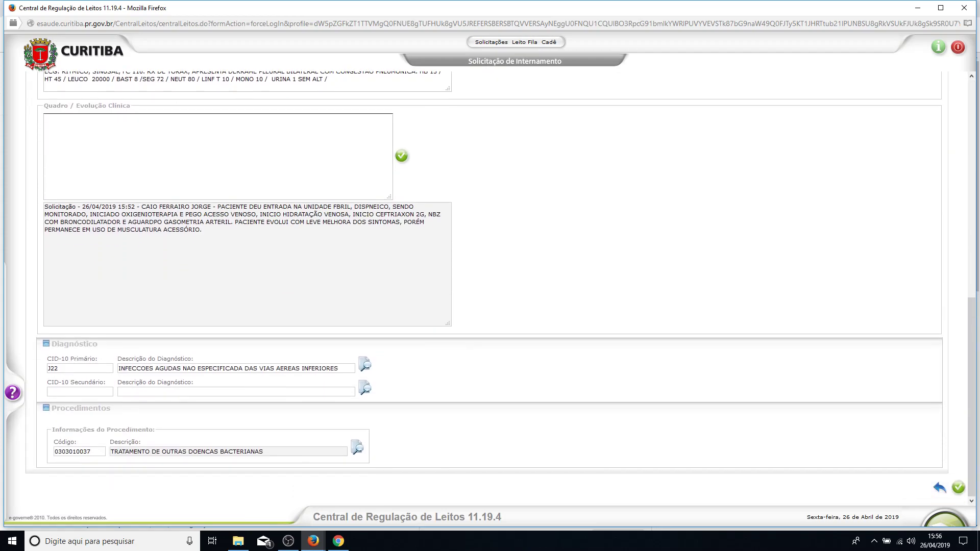
pyautogui.scroll(3, 490, 285)
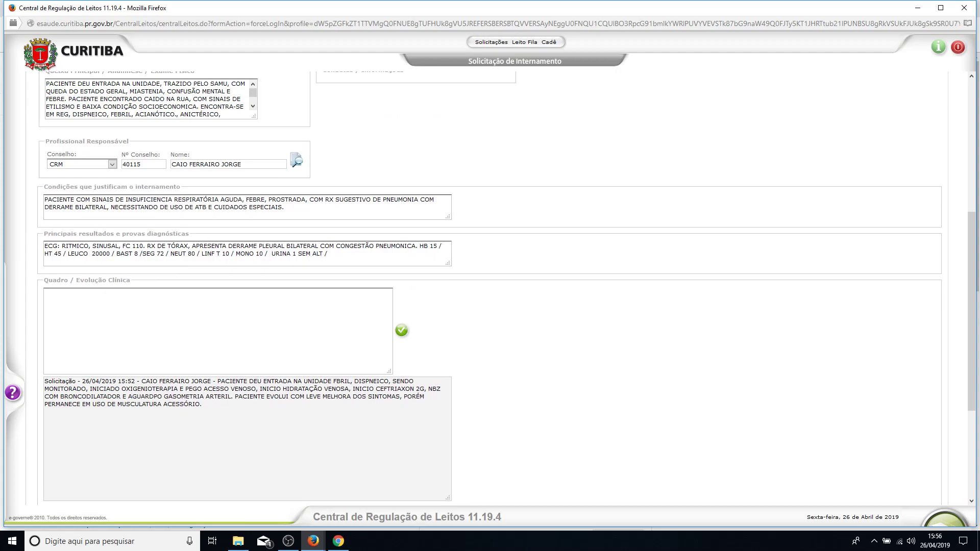
pyautogui.scroll(1, 490, 286)
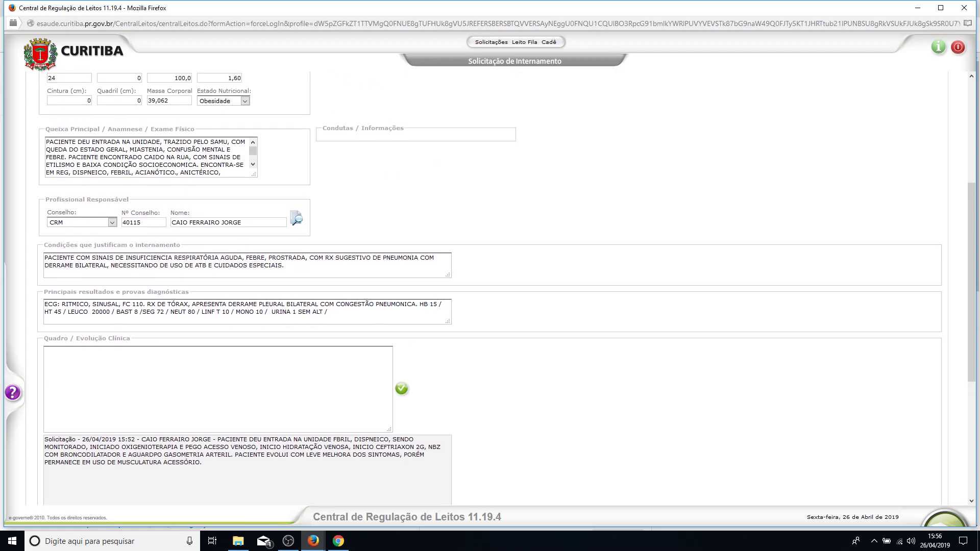
pyautogui.scroll(-4, 490, 286)
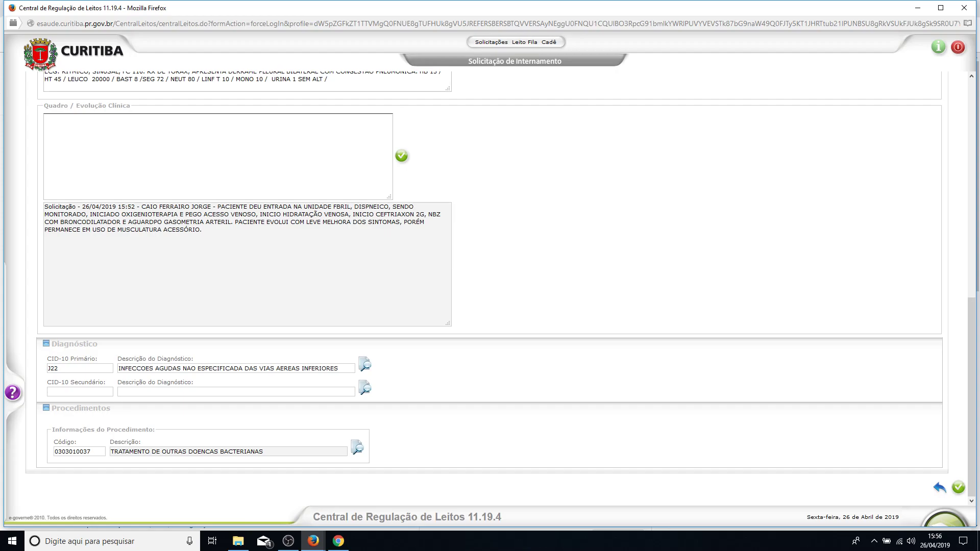
pyautogui.scroll(3, 490, 286)
pyautogui.scroll(-3, 490, 285)
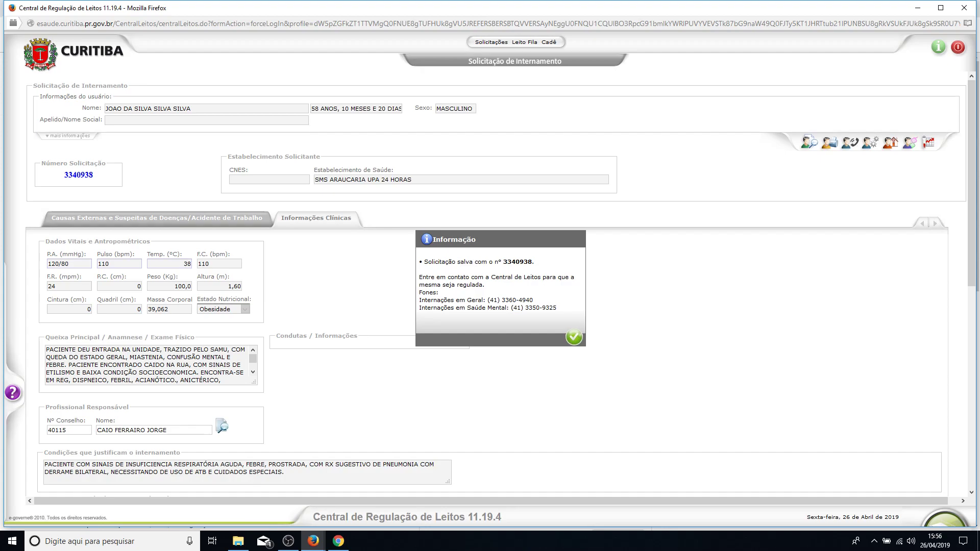
# Select the saved request number in the Informação confirmation dialog.
pyautogui.moveTo(493, 262); pyautogui.dragTo(533, 262)
# Acknowledge the save, open Leito Fila > Fila Internamento past the permission warning, list Solicitações em Andamento.
pyautogui.click(573, 337)
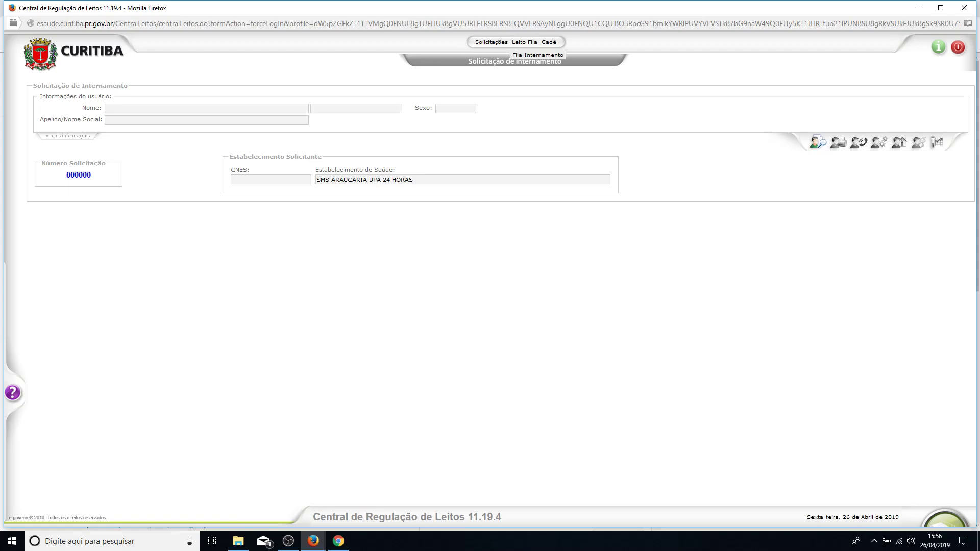
pyautogui.click(537, 55)
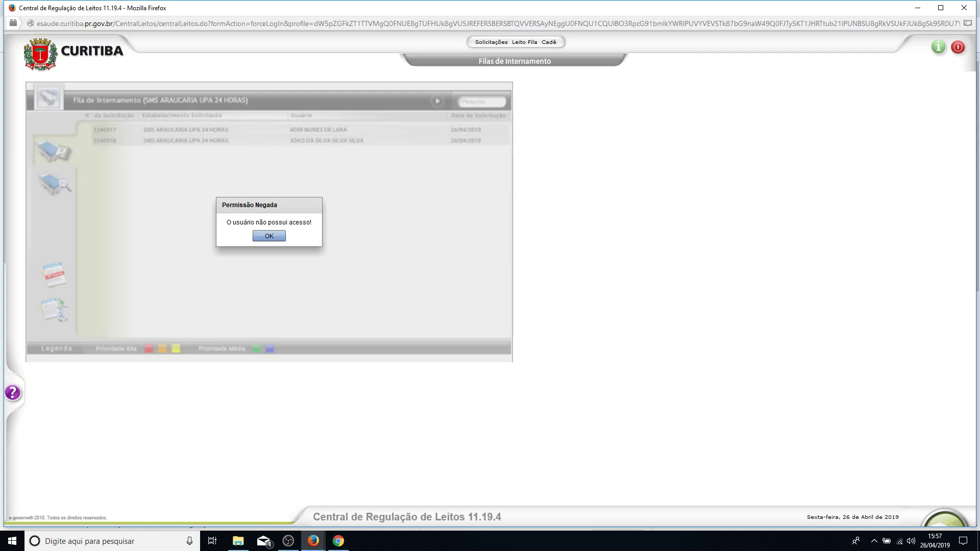
pyautogui.click(269, 235)
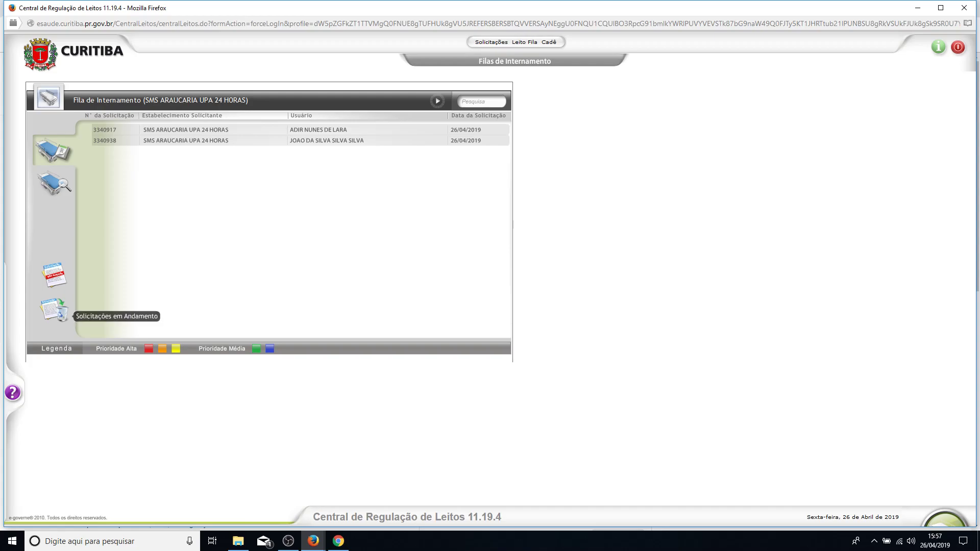
pyautogui.click(54, 309)
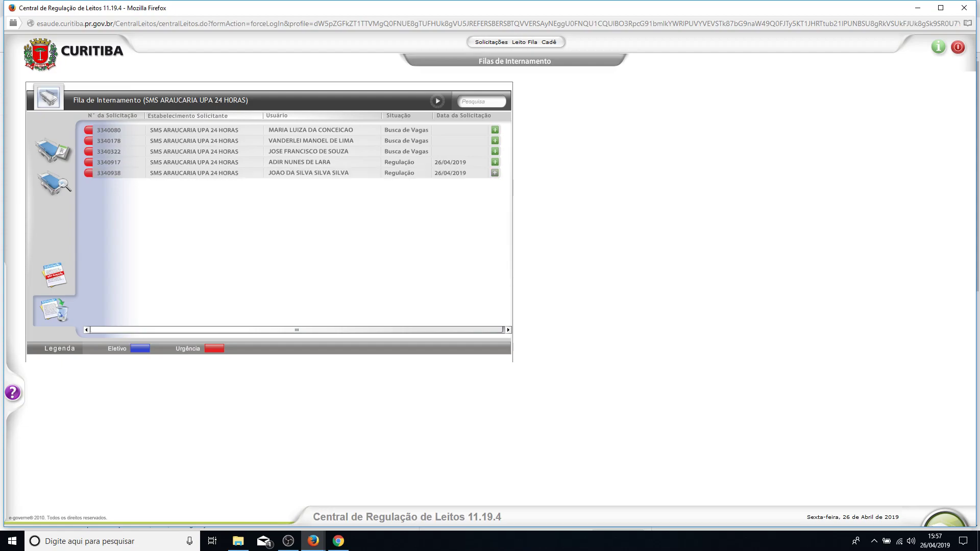
# Reopen the newest request via Alterar and view its Informações Clínicas evolution entries.
pyautogui.click(495, 173)
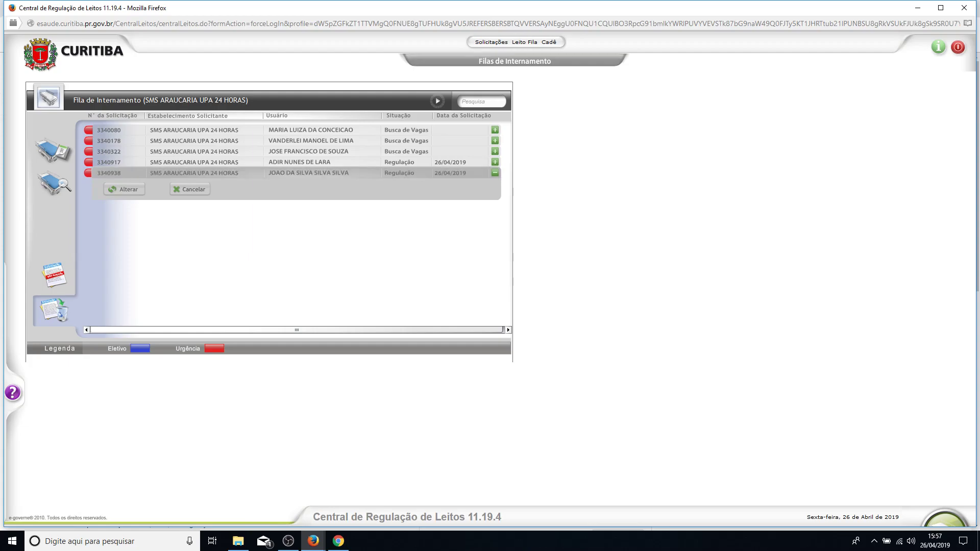
pyautogui.click(125, 190)
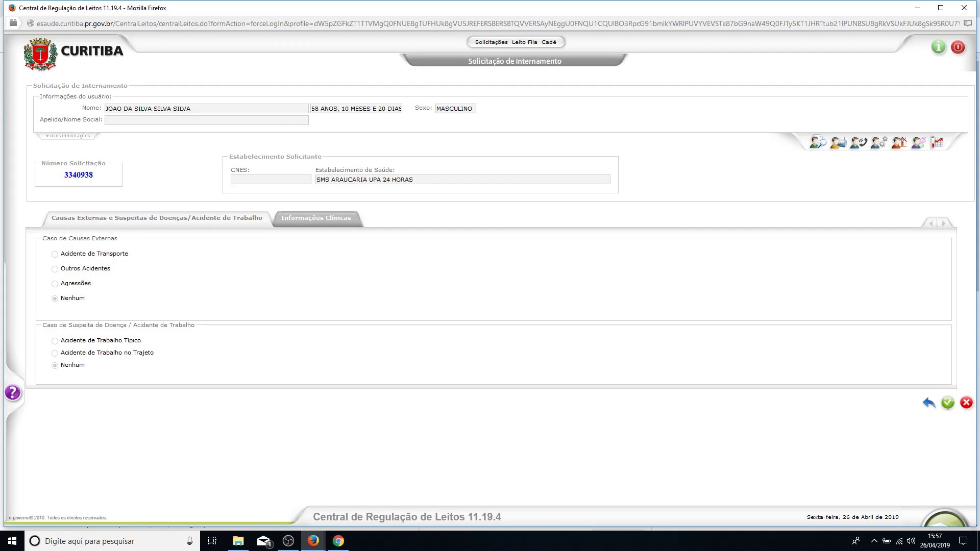
pyautogui.click(316, 219)
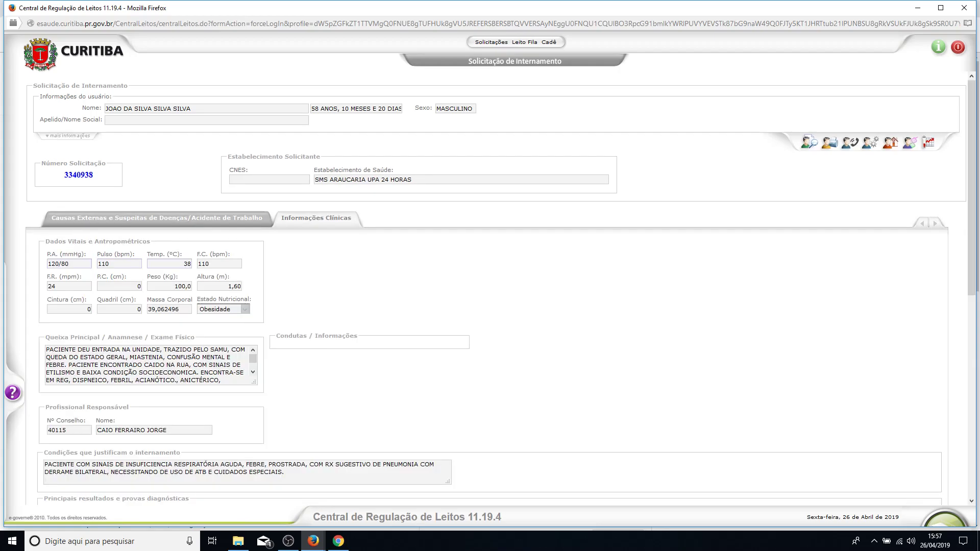
pyautogui.scroll(-5, 490, 286)
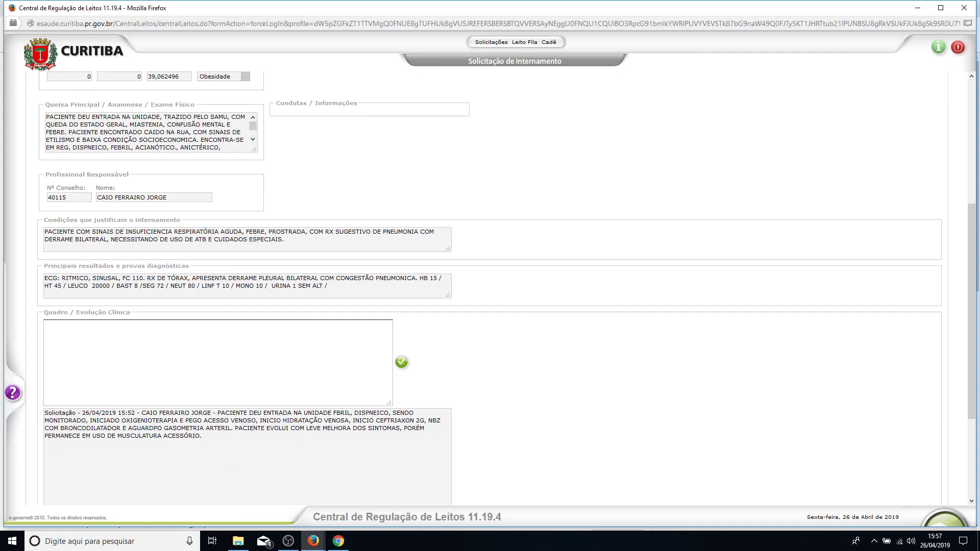
# Add the evolution note 'PACIENTE APRESENTOU PIORA DO QUADRO CLÍNICO E NECESSITOU DE IOT E VM.' to the history.
pyautogui.write('PACIENTE APRESENTPOU PIORA DO QUADRO CLÍNICO E NECESSITOU DE IOT E VM')
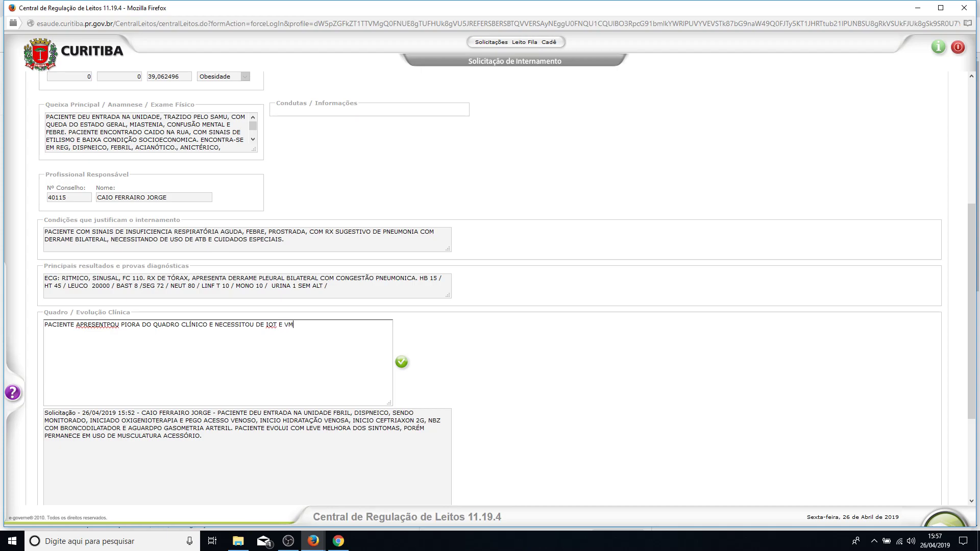
pyautogui.write('.')
pyautogui.write('=-')
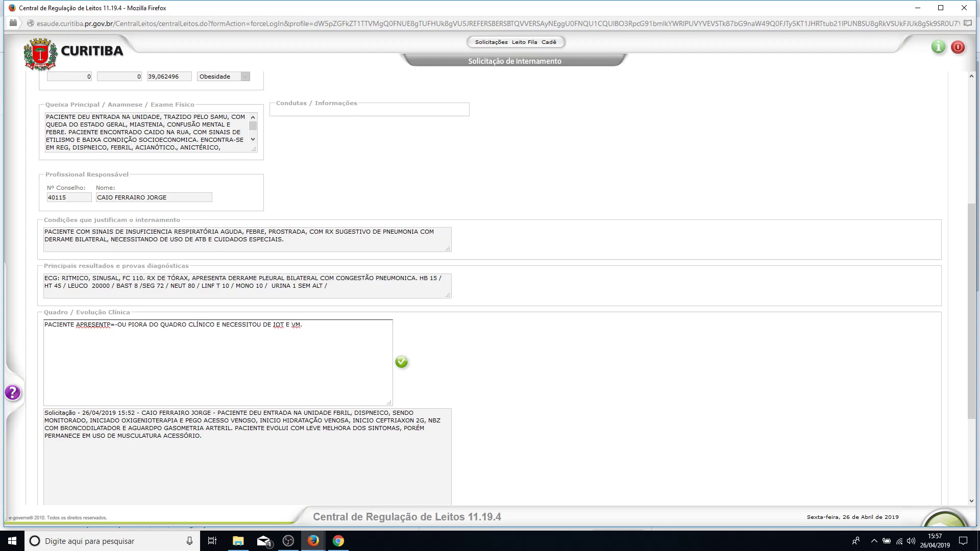
pyautogui.press('BackSpace')
pyautogui.press('BackSpace')
pyautogui.press('BackSpace')
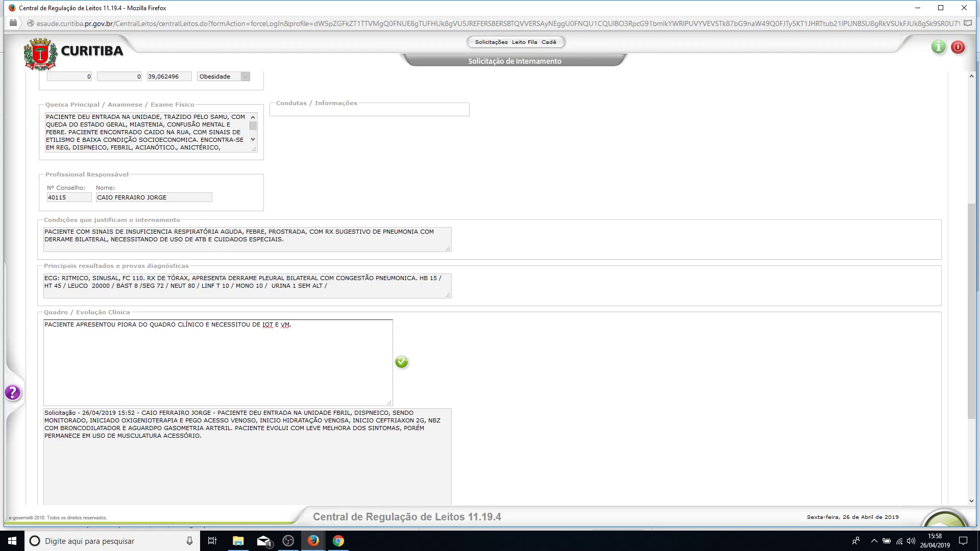
pyautogui.click(402, 362)
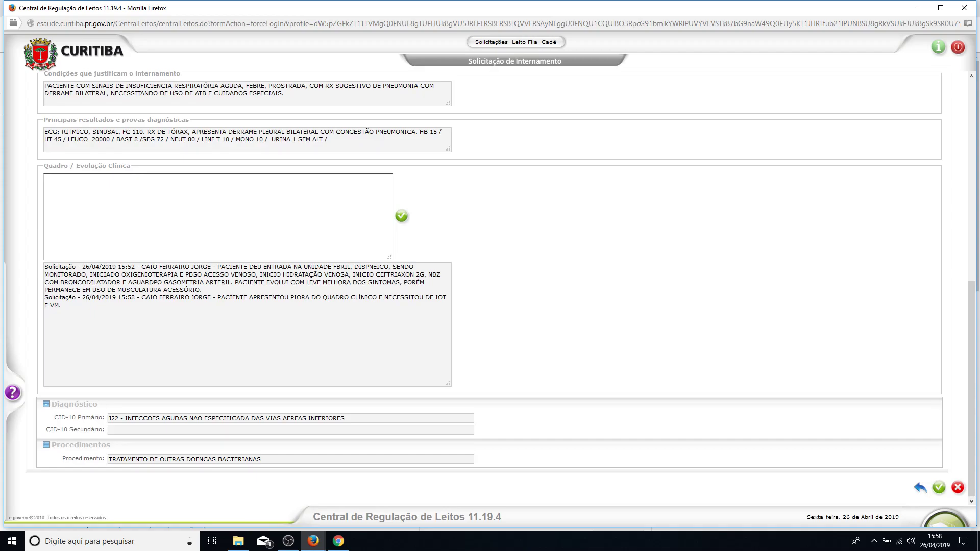
# Save the updated request, acknowledge the saved message, and go back to Solicitações em Andamento.
pyautogui.click(939, 487)
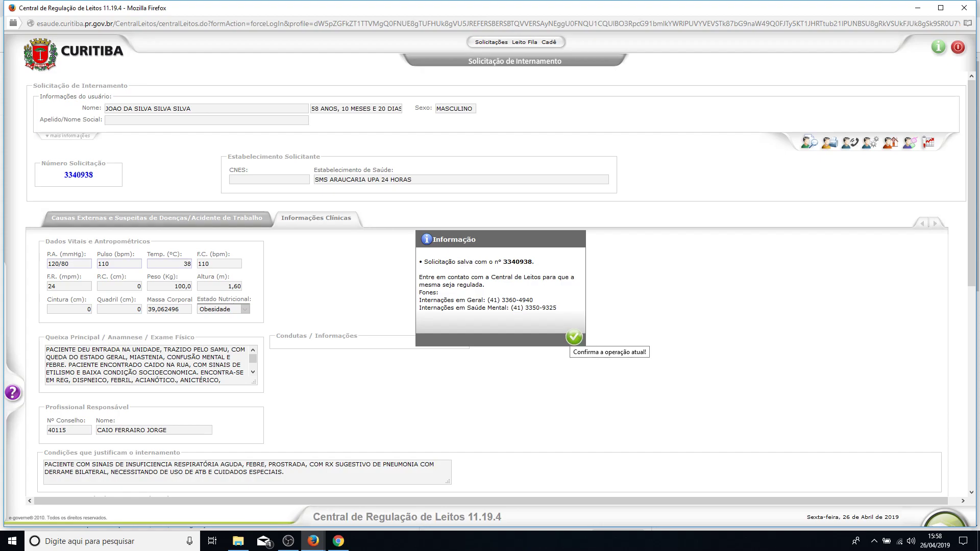
pyautogui.click(574, 337)
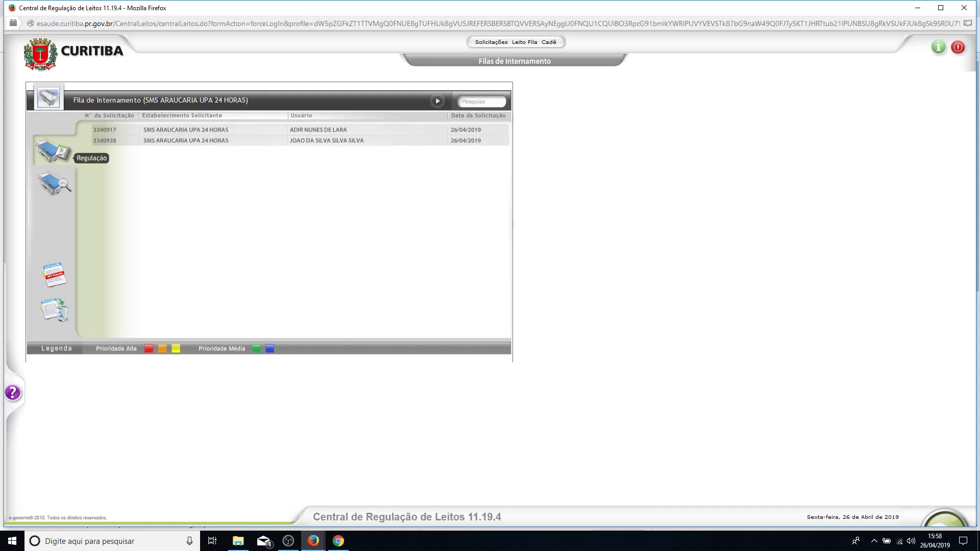
pyautogui.click(54, 309)
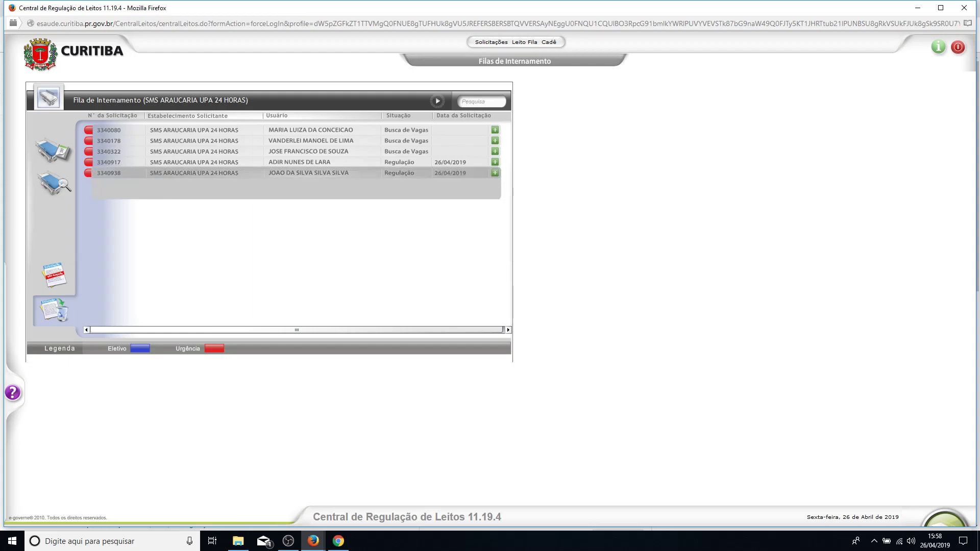
# Cancel the newest request as Desistência do solicitante, justified 'TESTE DE PROCEDIMENTO DE INTERNAÇÃ', then switch to Chrome.
pyautogui.click(190, 189)
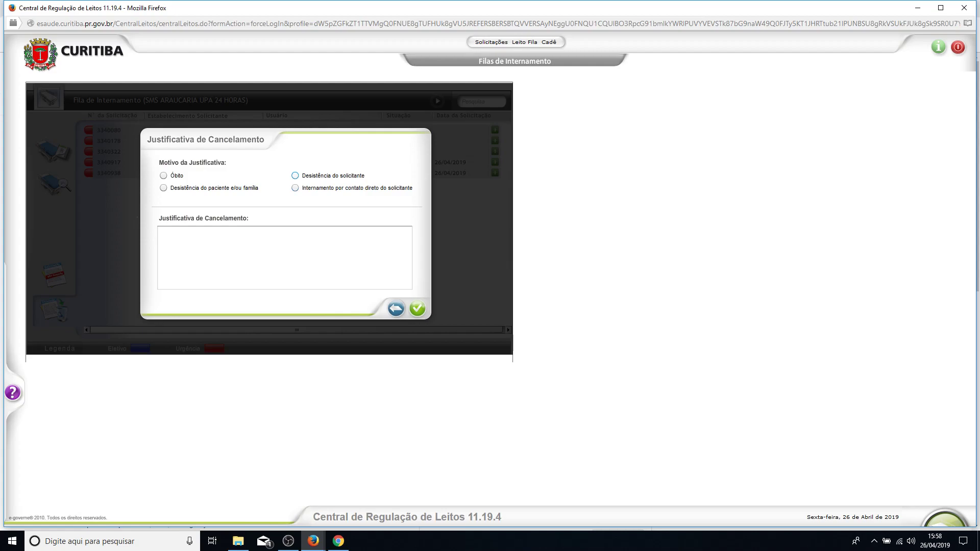
pyautogui.click(295, 176)
pyautogui.click(160, 233)
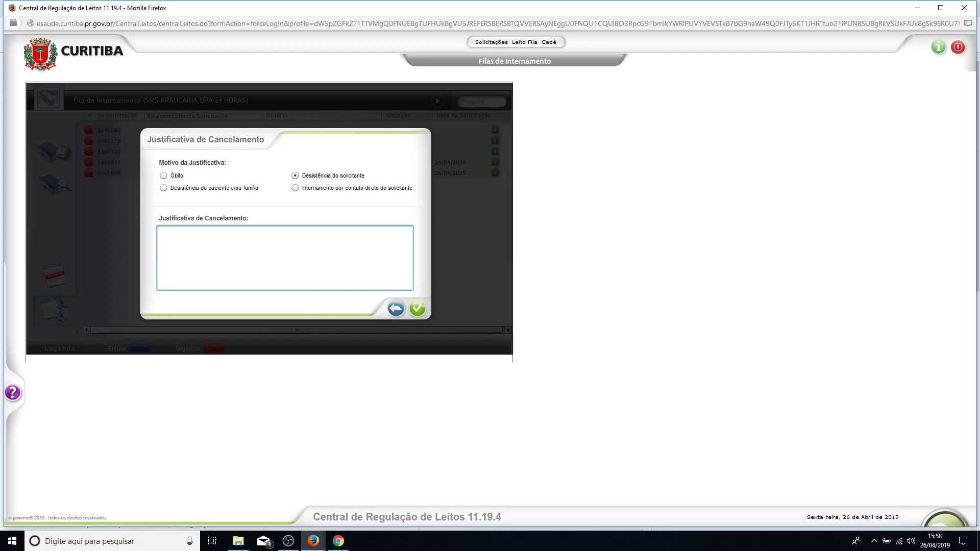
pyautogui.write('TESTE DE PROCEDIMENTO DE INTERNAÇÃO')
pyautogui.click(417, 308)
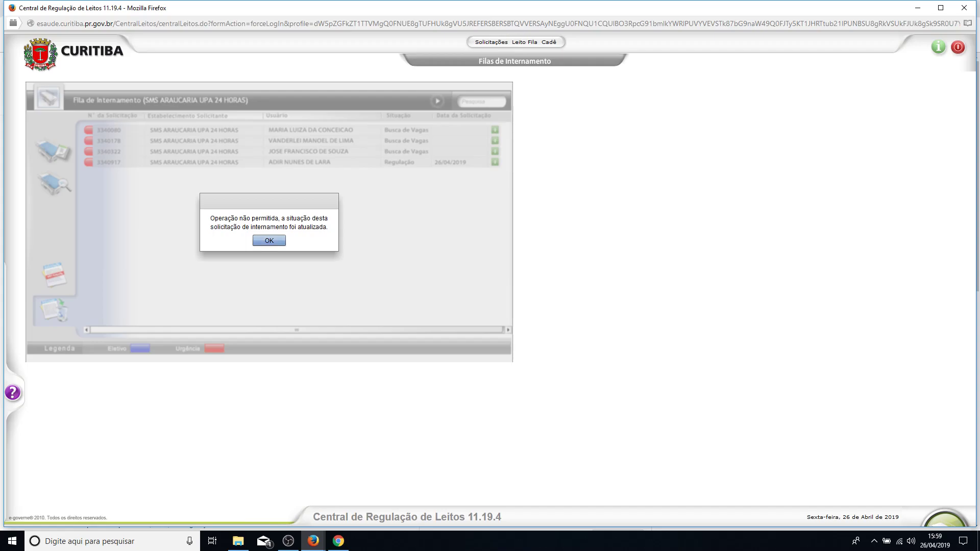
pyautogui.press('Return')
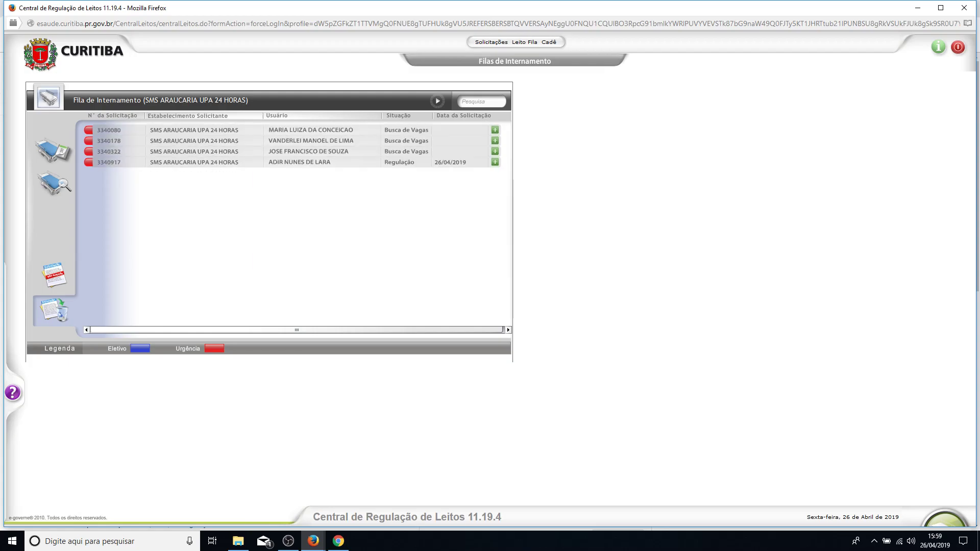
pyautogui.hotkey('alt', 'Tab')
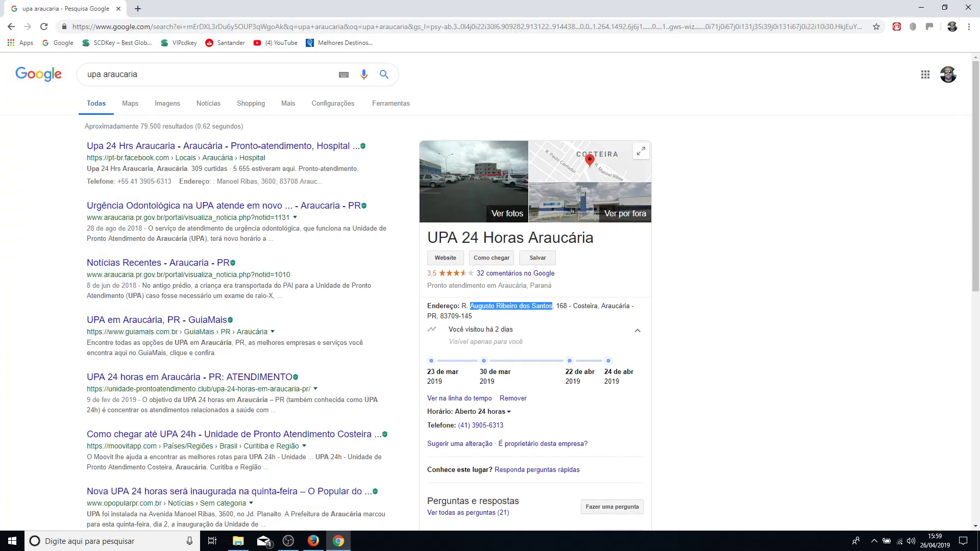